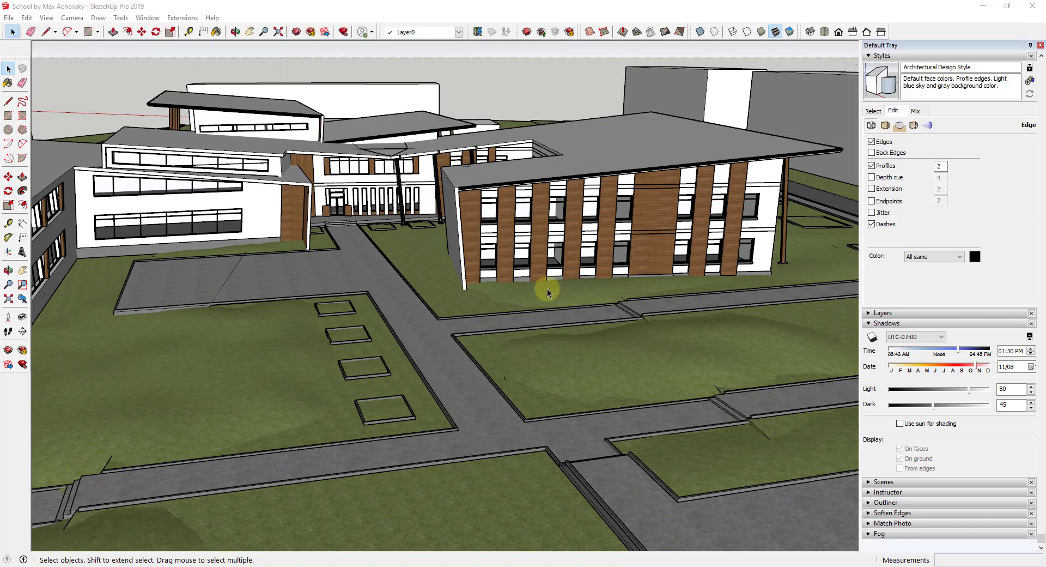
Open the 3D Warehouse, browse the search results for the model author's uploads, and close the window.
left_click(149, 18)
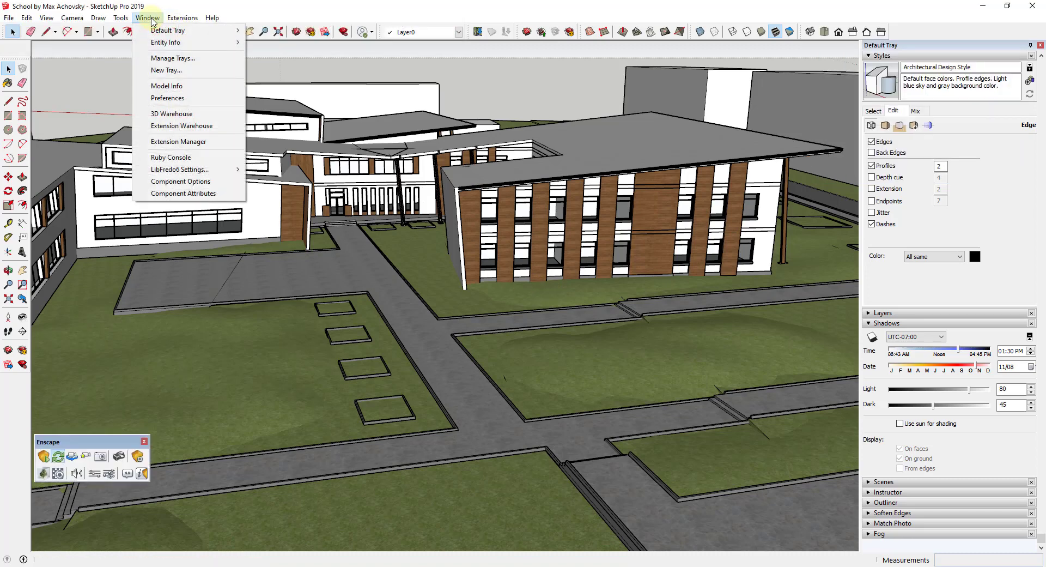
left_click(172, 114)
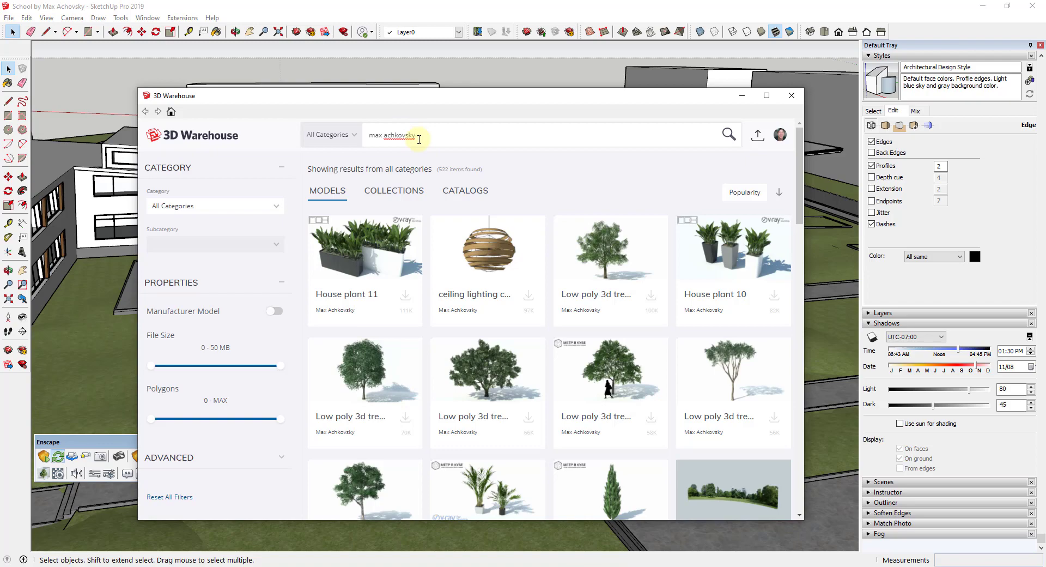
scroll(534, 313, "down", 10)
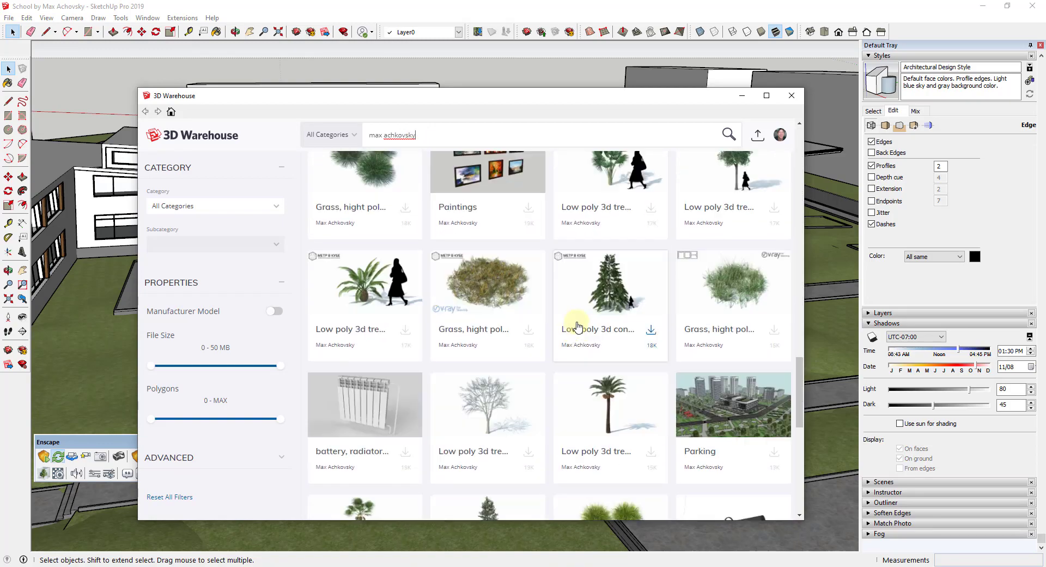
scroll(578, 326, "down", 15)
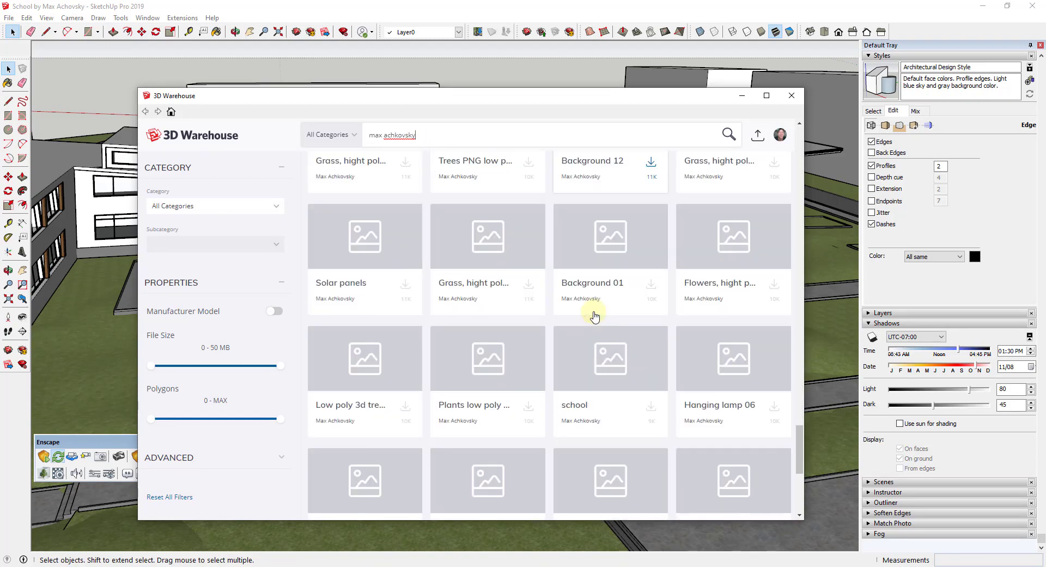
scroll(627, 349, "down", 1)
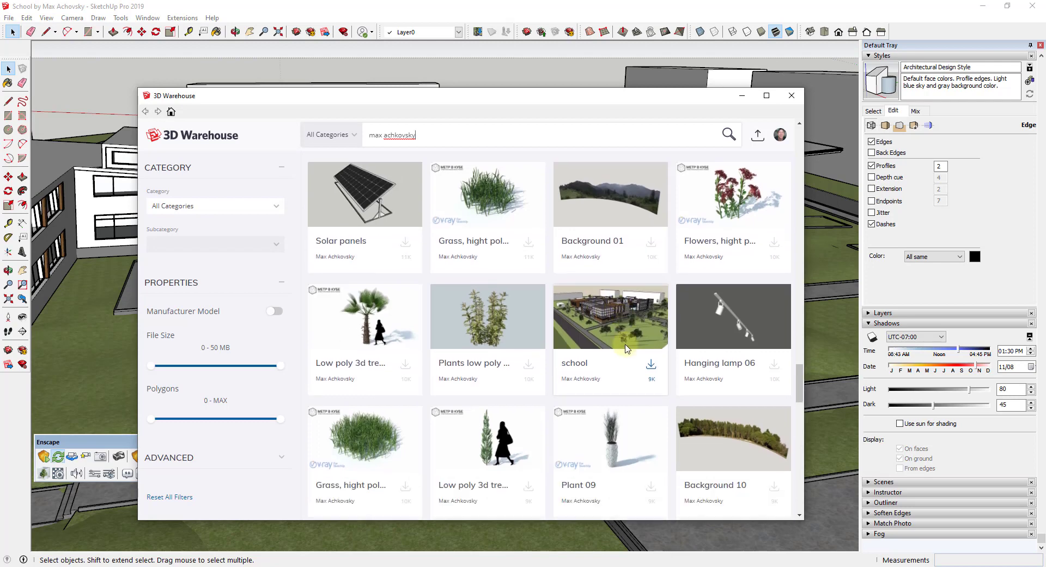
scroll(626, 348, "down", 10)
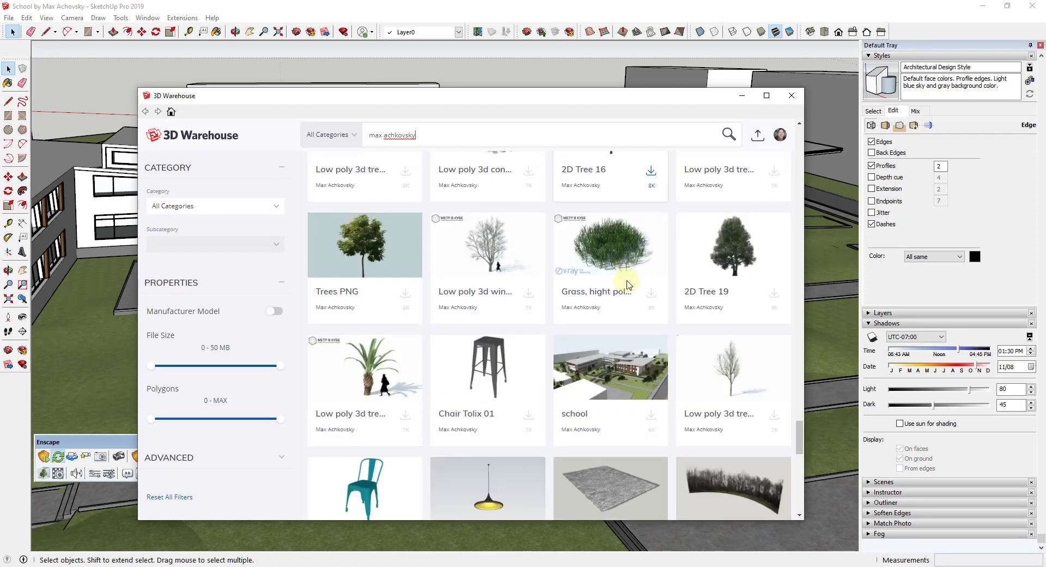
scroll(627, 284, "down", 3)
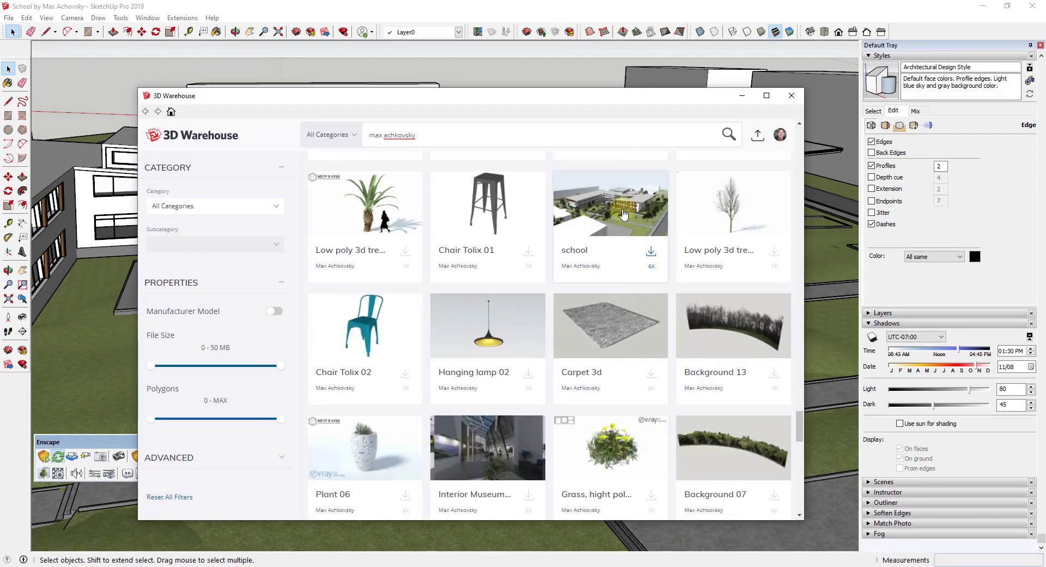
left_click(742, 95)
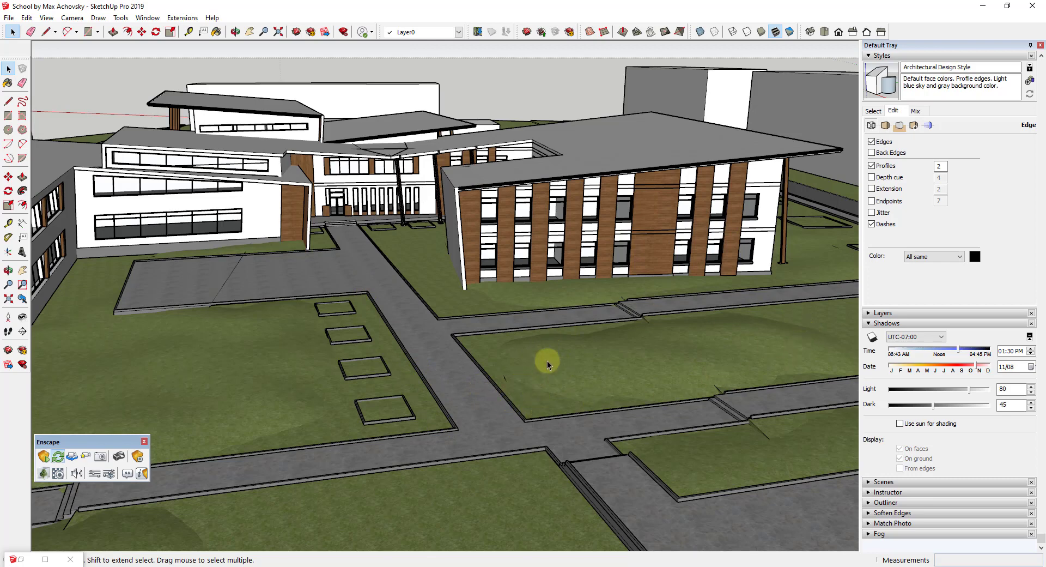
Place a Bush 4 asset from the Enscape Asset Library on the lawn beside the path's upper end.
mouse_move(444, 411)
middle_mouse_down()
mouse_move(436, 403)
mouse_move(452, 403)
middle_mouse_up()
scroll(452, 403, "up", 3)
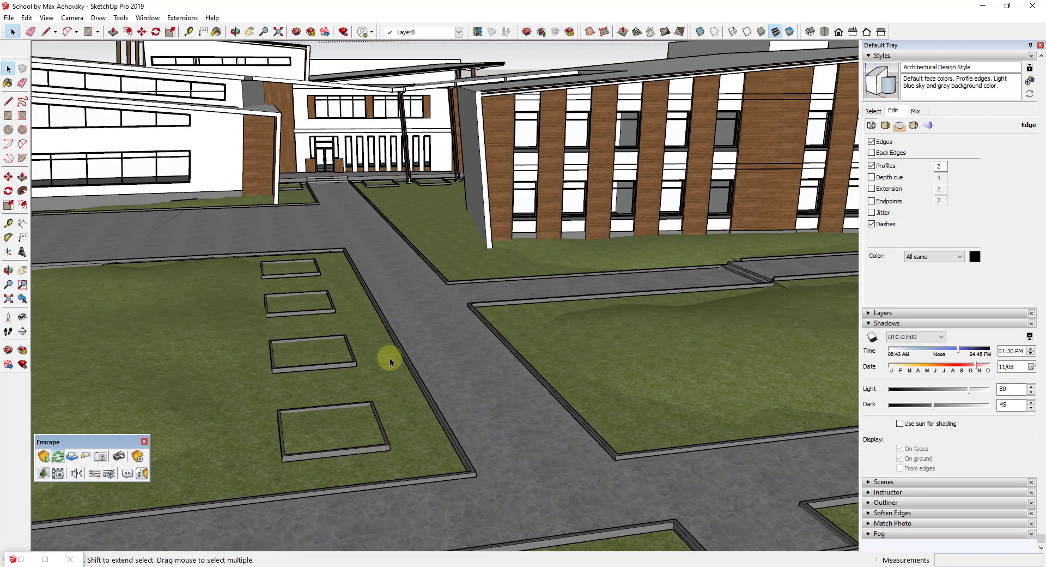
left_click(45, 475)
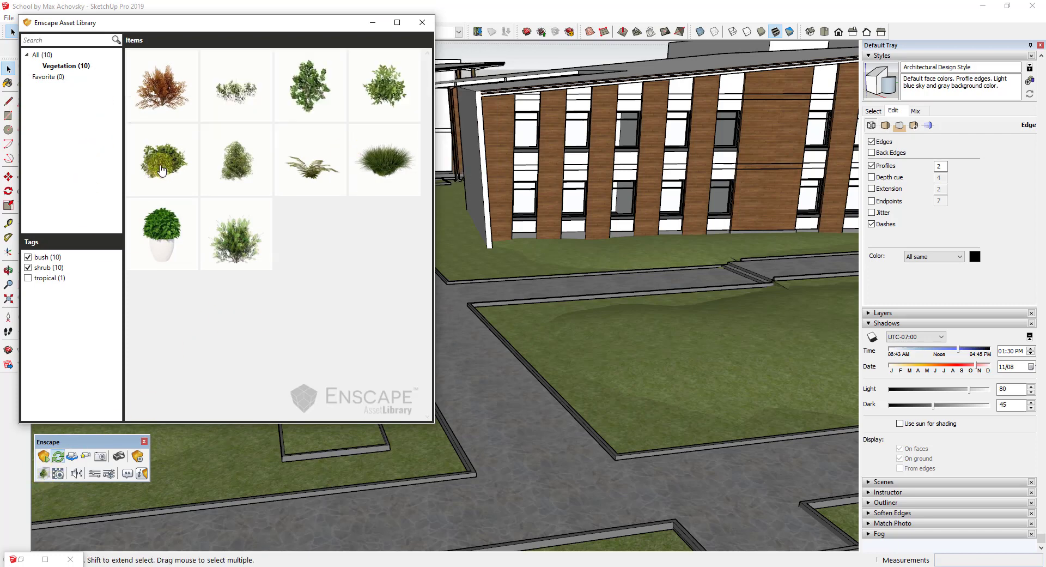
mouse_move(162, 171)
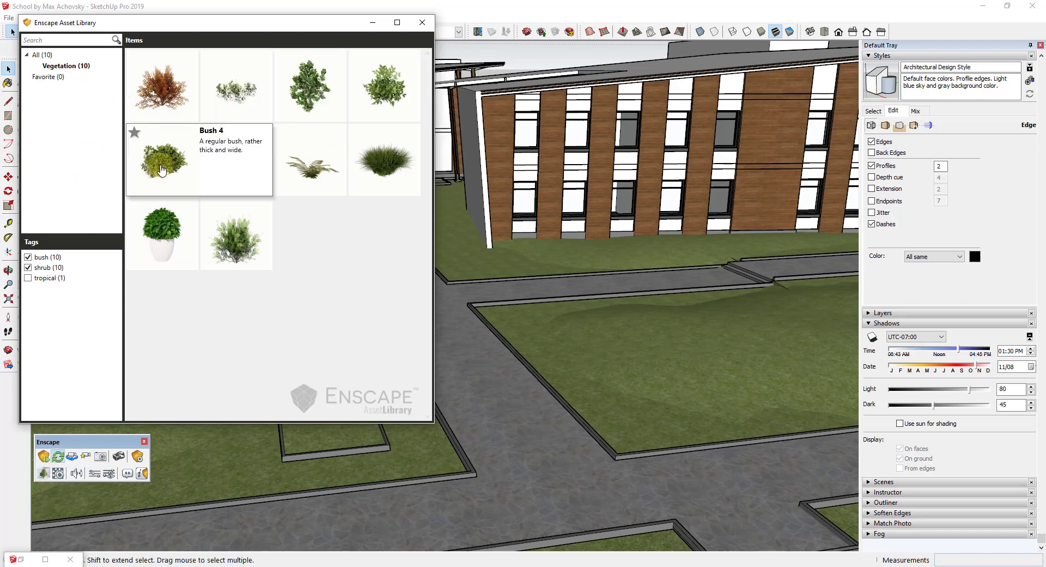
left_click(162, 170)
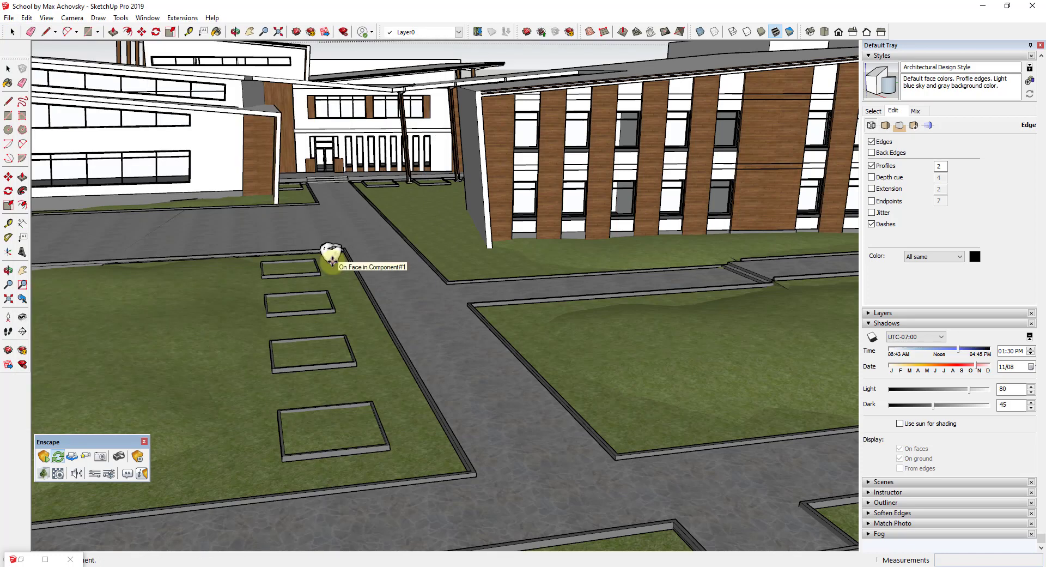
left_click(332, 261)
left_click(361, 271)
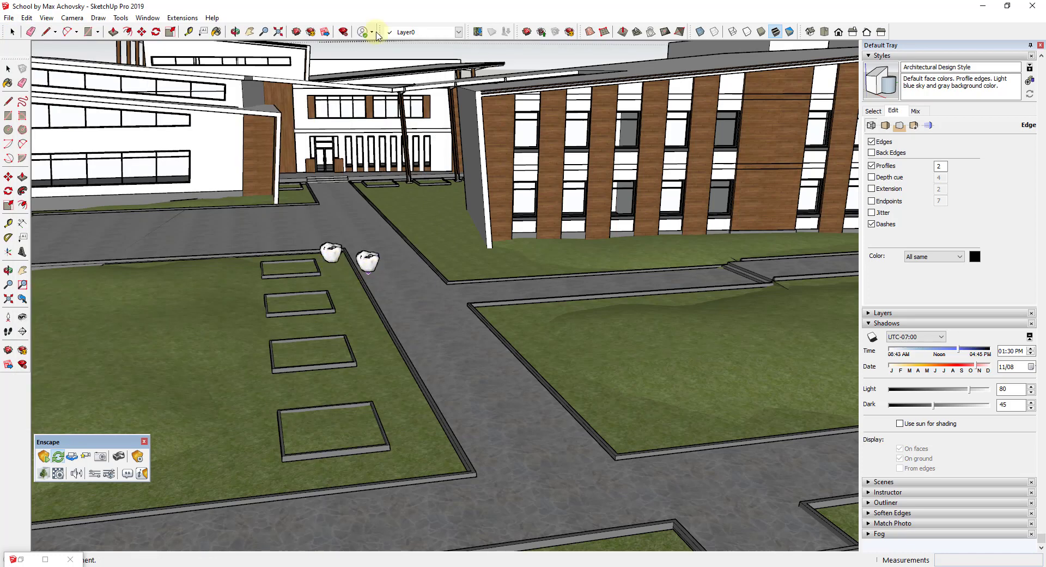
left_click(376, 34)
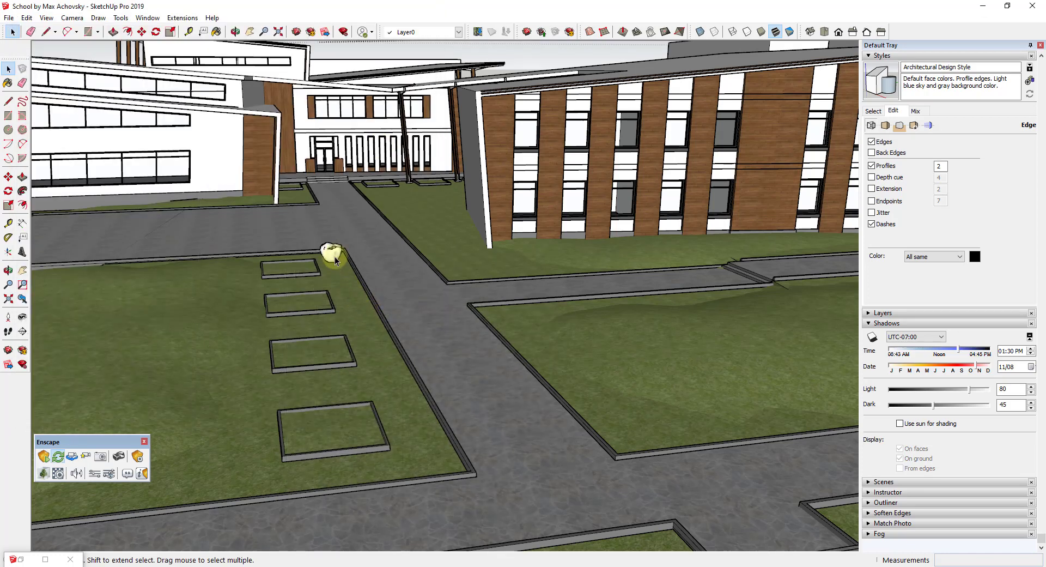
Copy the bush down along the path's edge and divide it into 10 evenly spaced copies.
key("m")
scroll(333, 261, "up", 2)
left_click(333, 265)
key("ctrl")
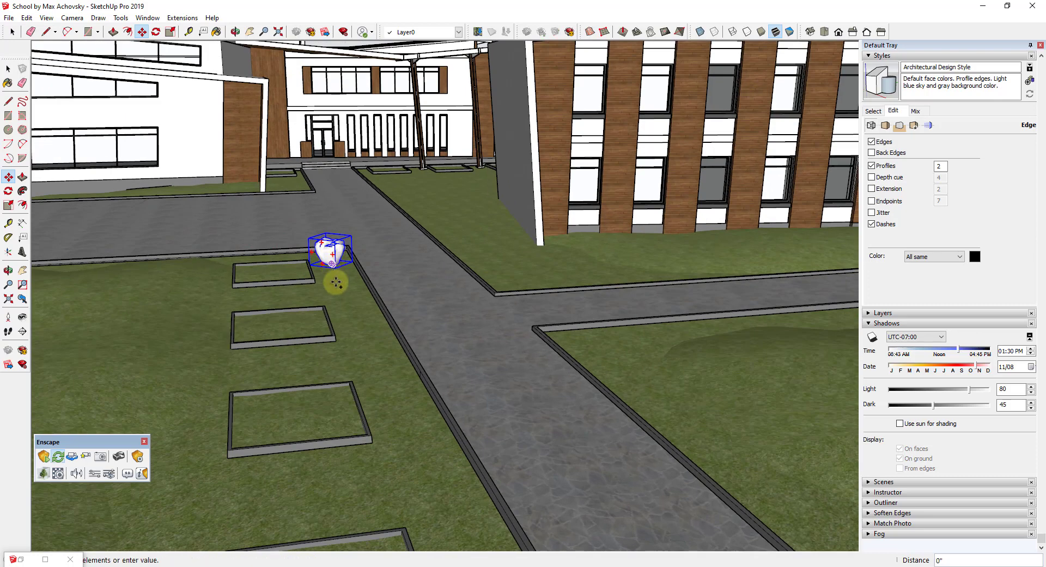
scroll(422, 463, "down", 3)
left_click(427, 451)
type("/10")
key("Return")
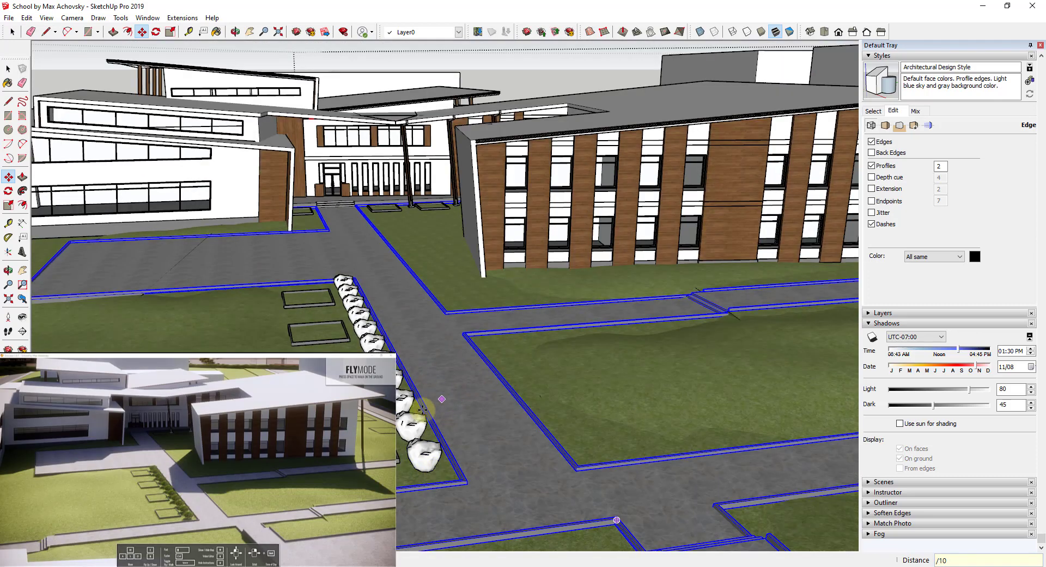
Inspect the row of bushes in the Enscape live render window.
left_click(465, 304)
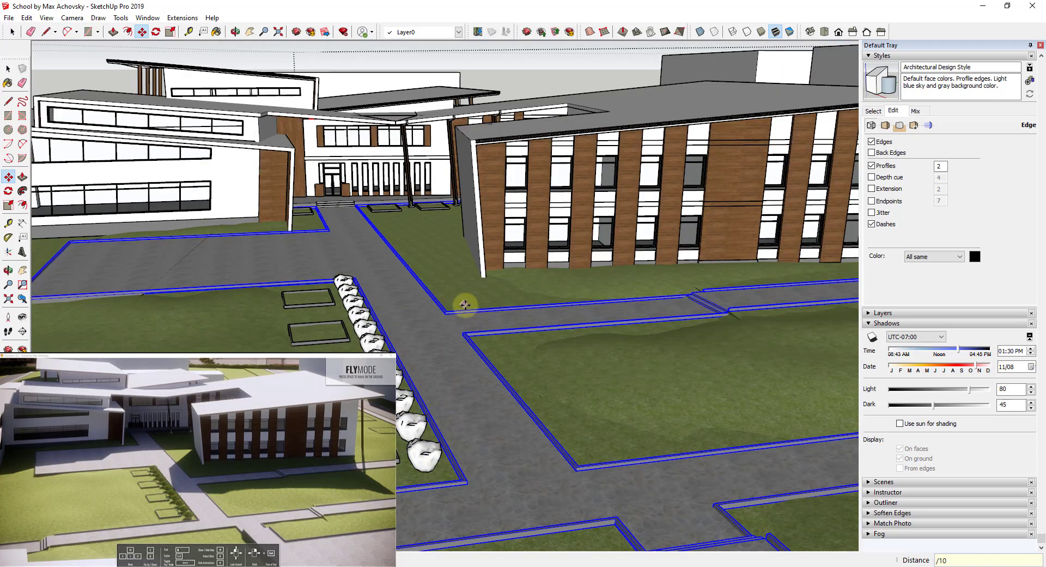
mouse_move(435, 305)
middle_mouse_down()
mouse_move(469, 341)
mouse_move(420, 349)
middle_mouse_up()
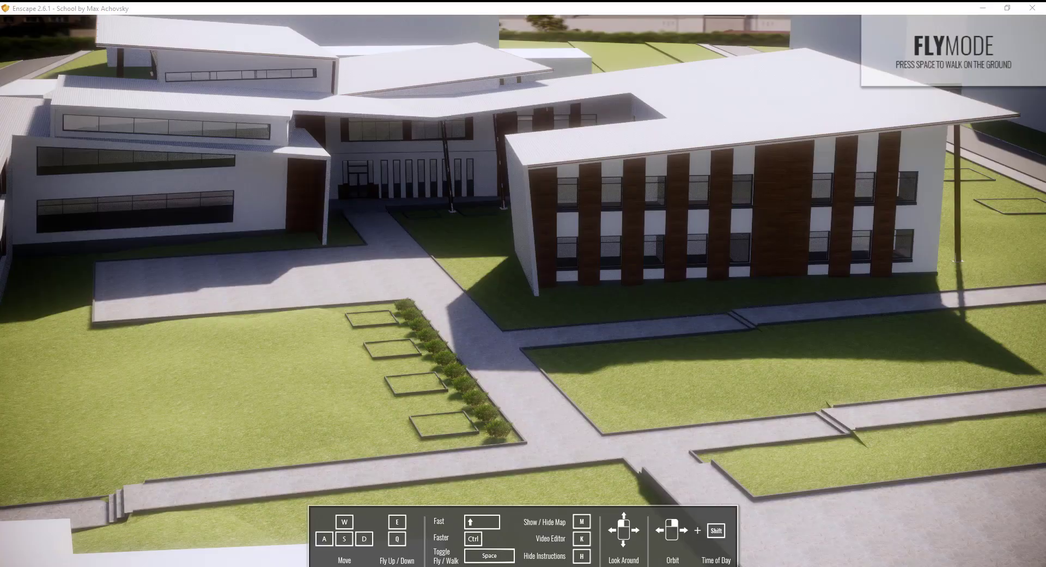
left_click_drag(473, 434, 479, 433)
key("d")
key("a")
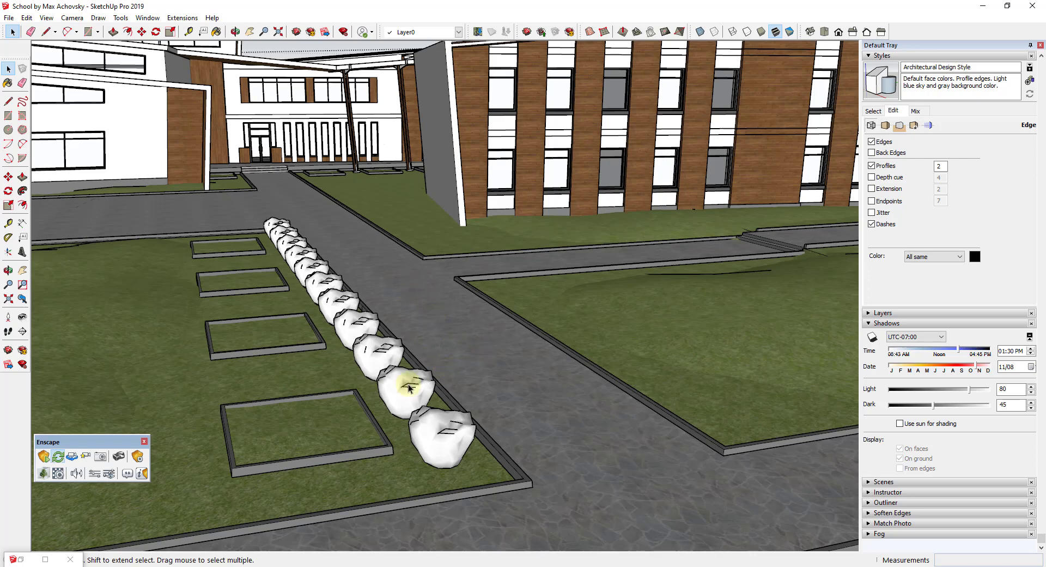
Open the SketchUcation page for the Scale and Rotate Multiple plugin in the browser, then return to SketchUp.
left_click(307, 566)
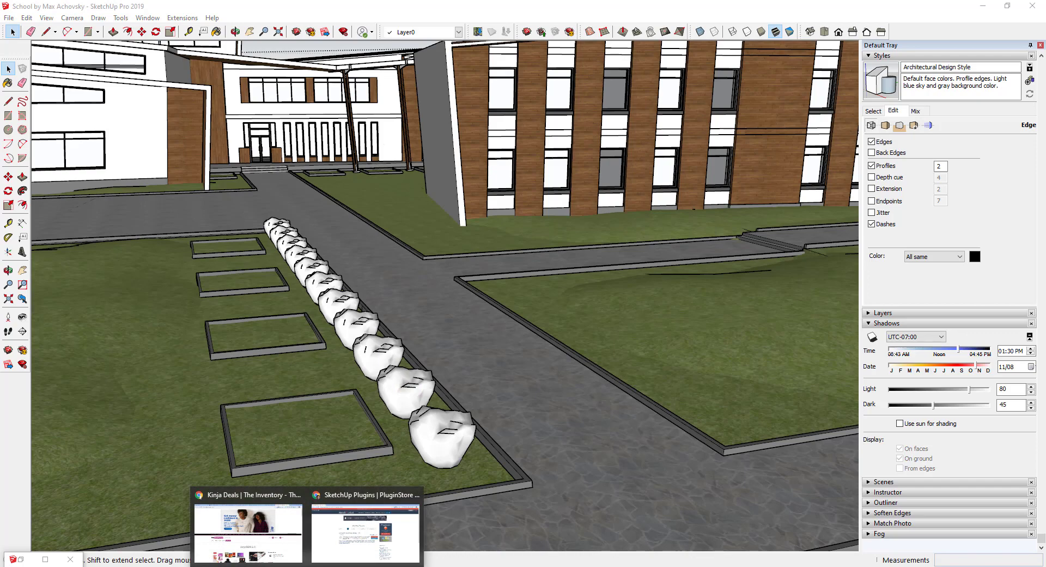
left_click(365, 526)
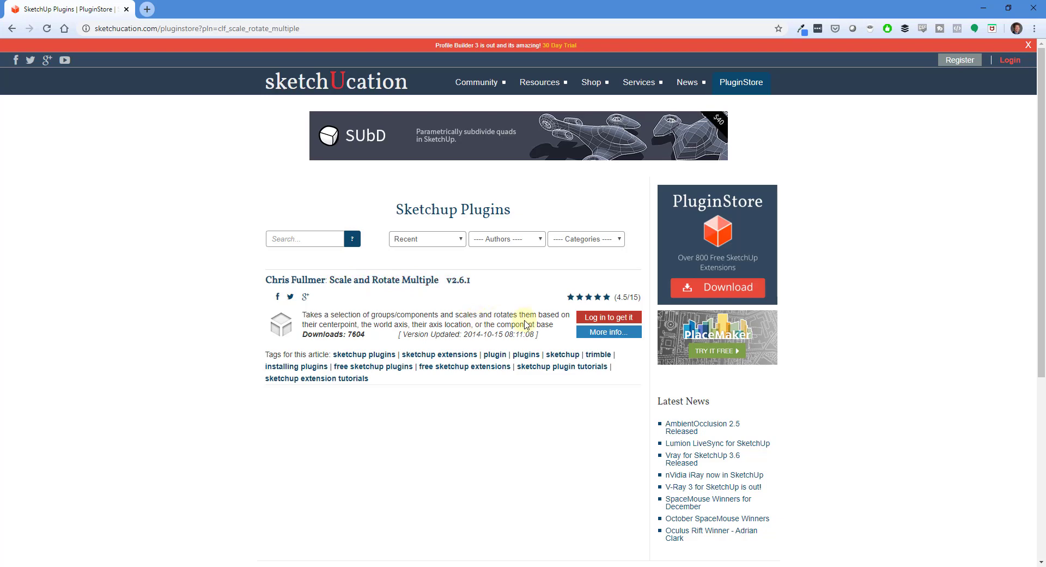
left_click(987, 7)
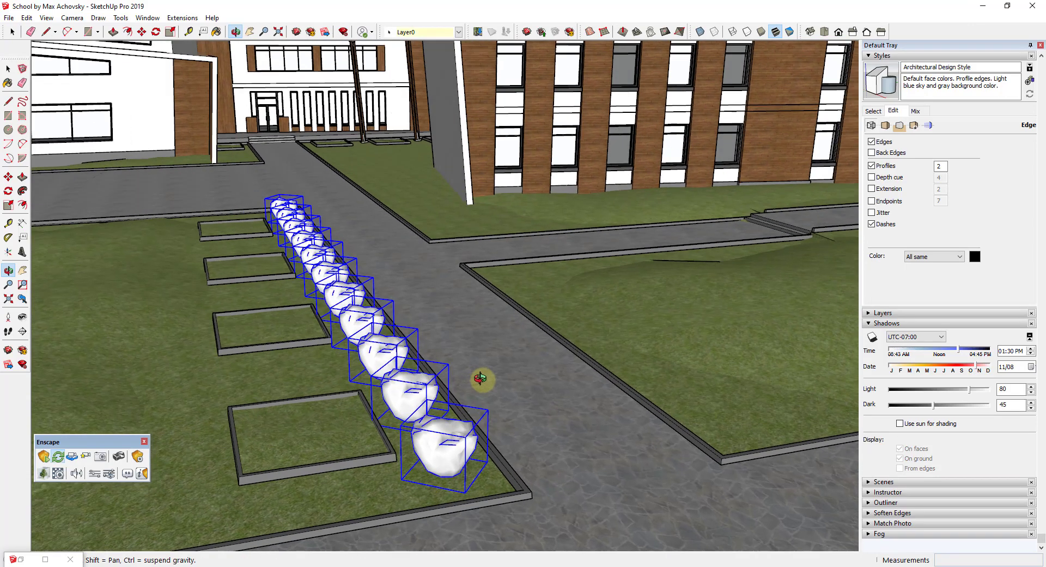
middle_click_drag(481, 378, 498, 380)
left_click(470, 445)
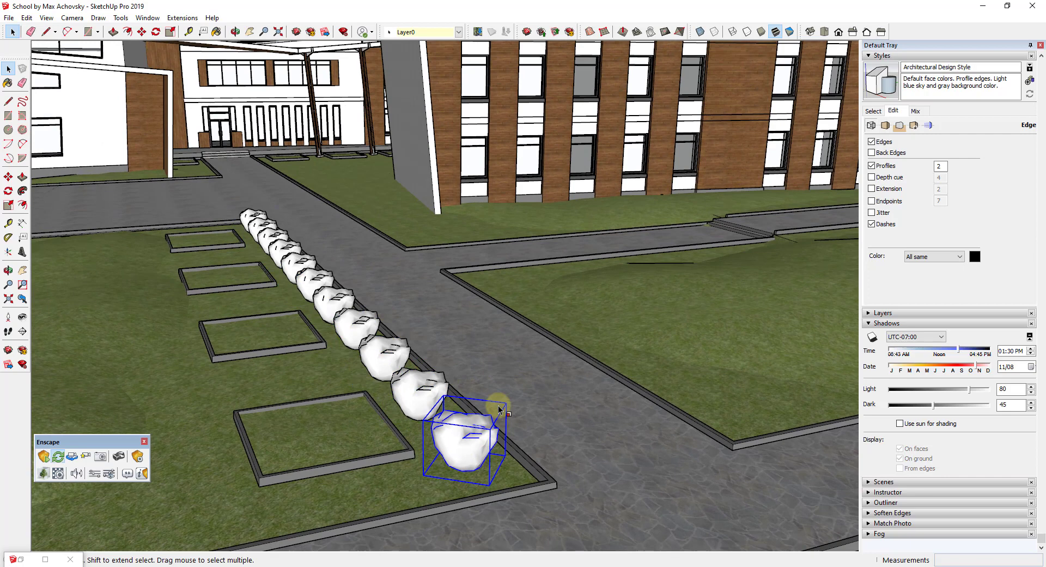
key("s")
left_click(499, 409)
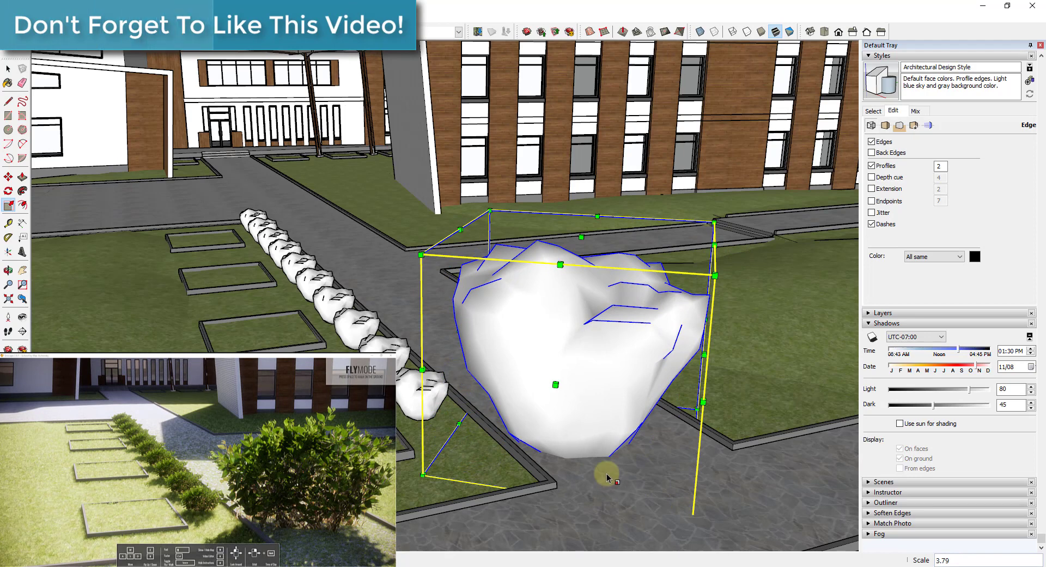
key("Escape")
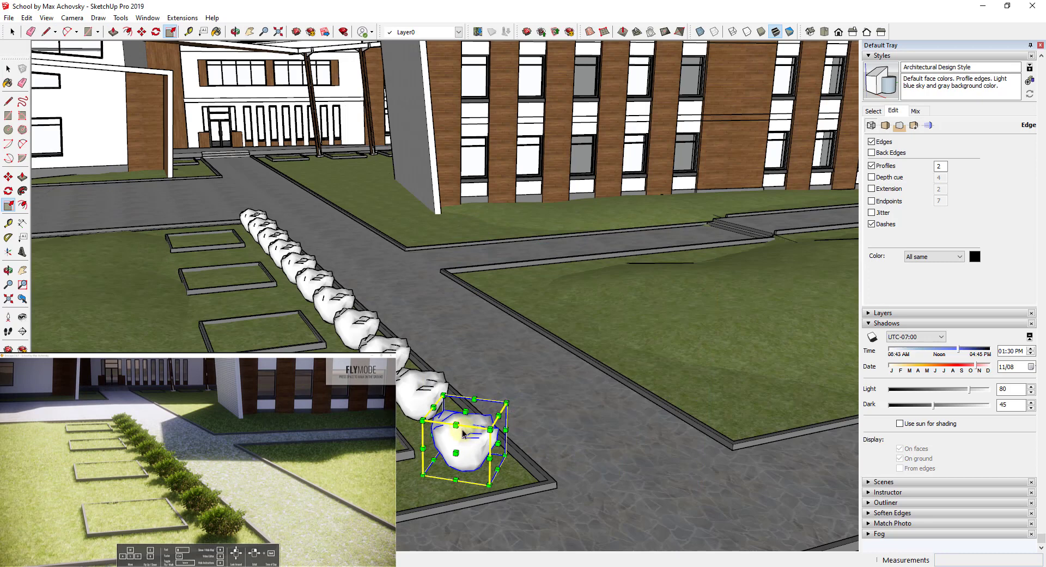
Select all the bushes and apply Scale and Rotate Randomly with a minimum scale factor of 1.
key("space")
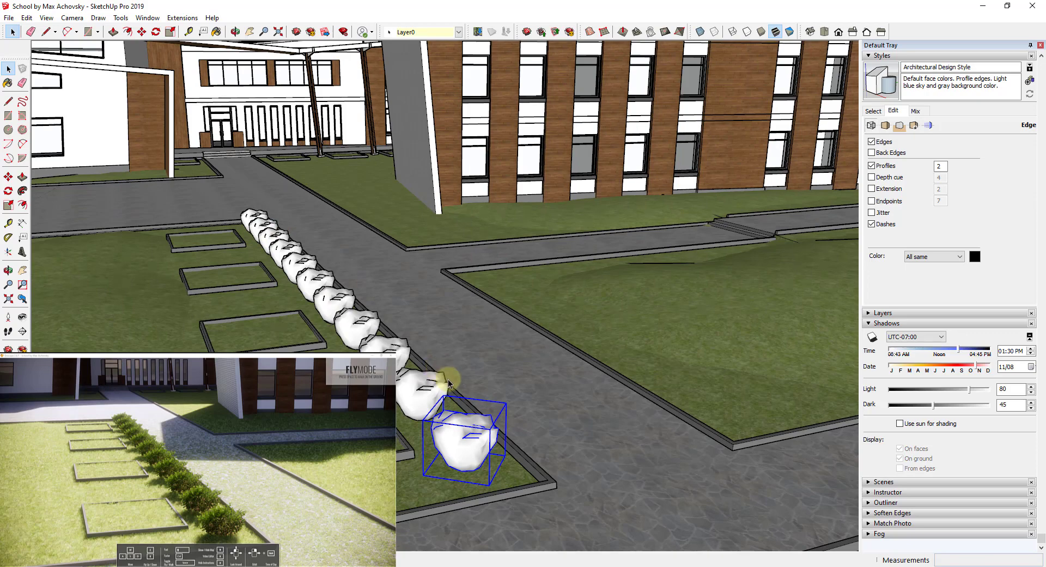
middle_click_drag(433, 401, 213, 217)
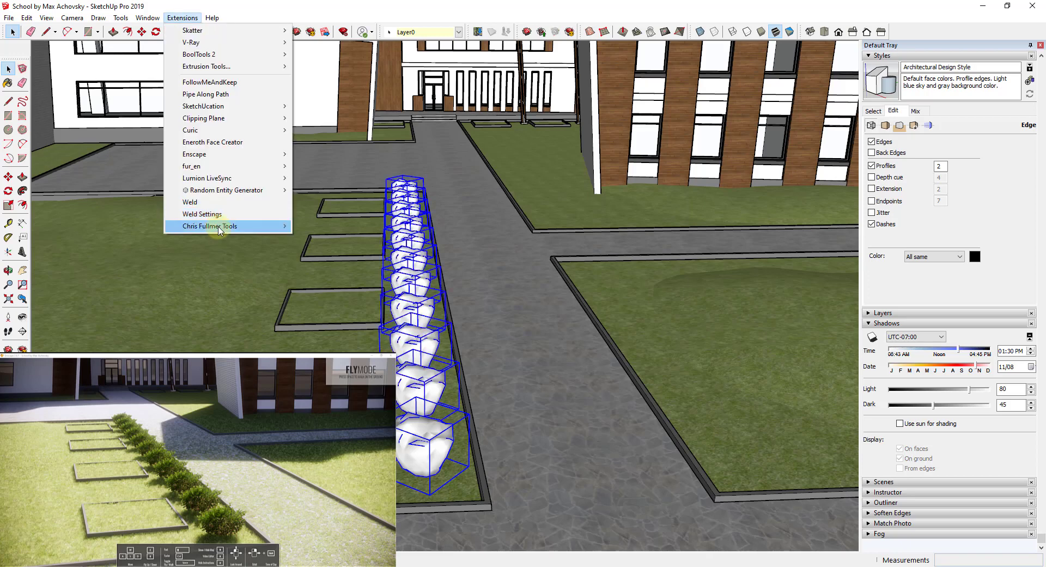
mouse_move(219, 228)
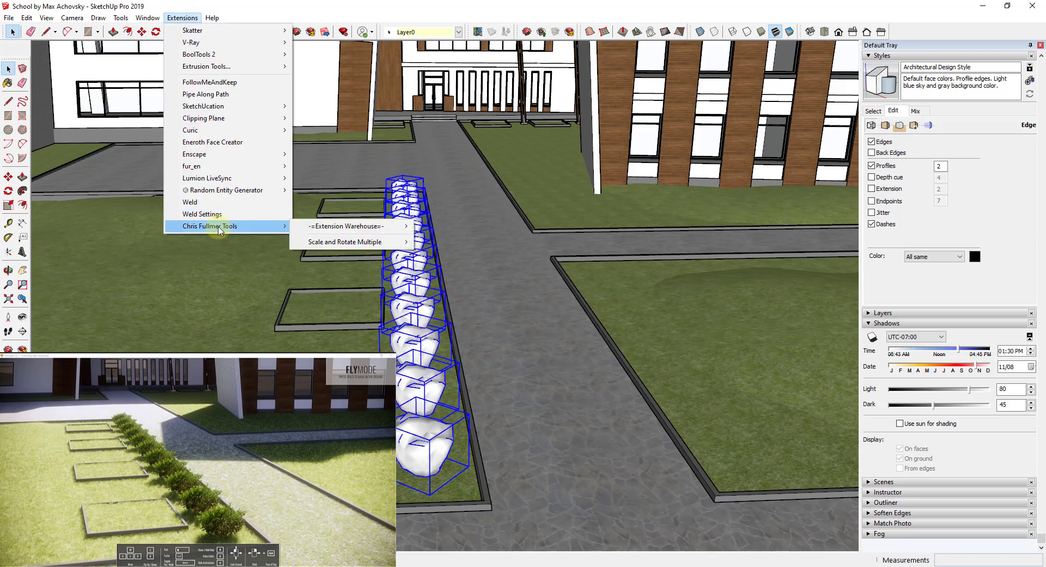
mouse_move(339, 241)
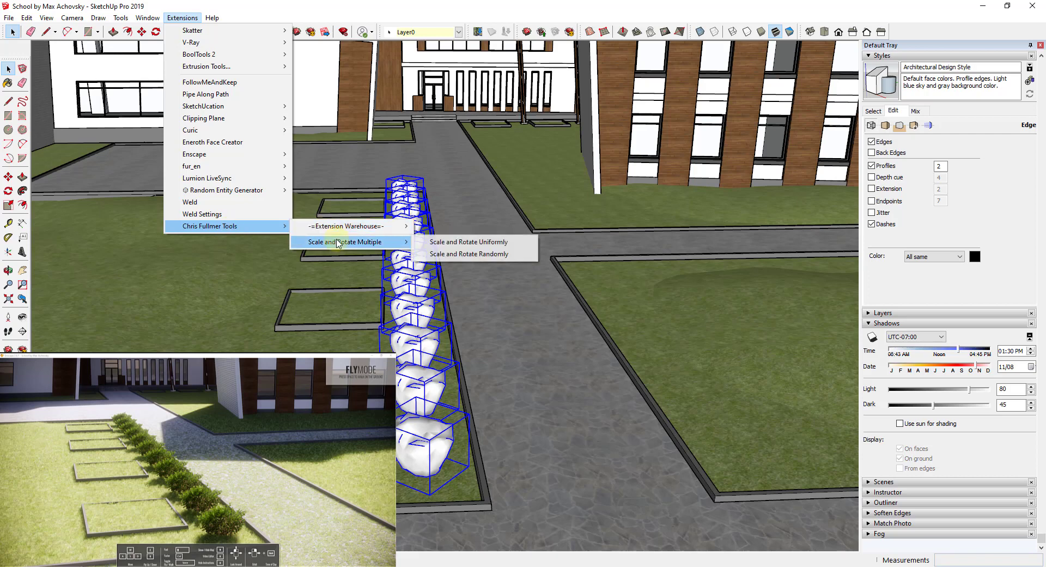
left_click(485, 254)
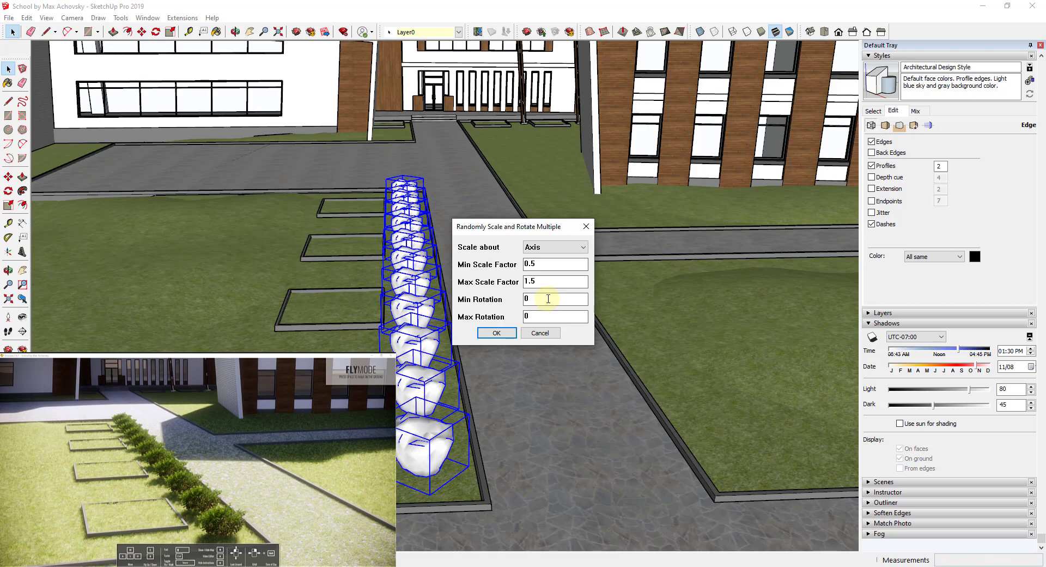
double_click(556, 263)
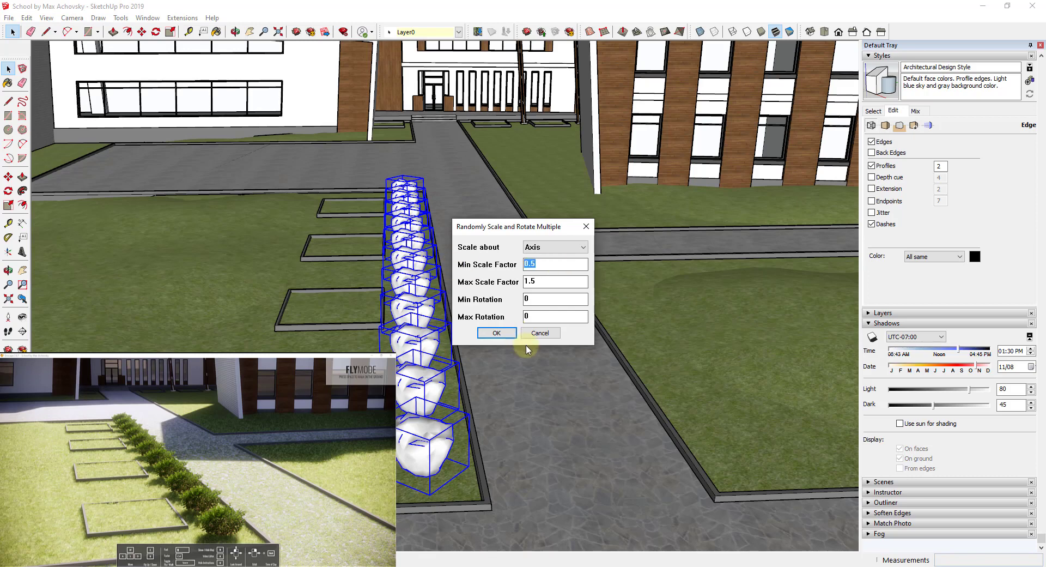
type("1")
key("Tab")
type("1")
key("Tab")
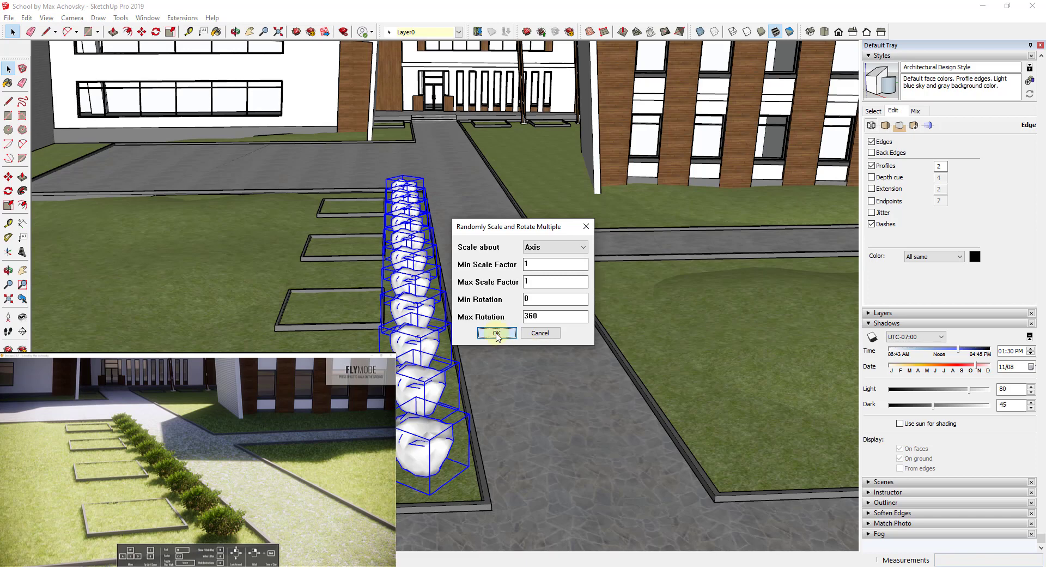
left_click(496, 333)
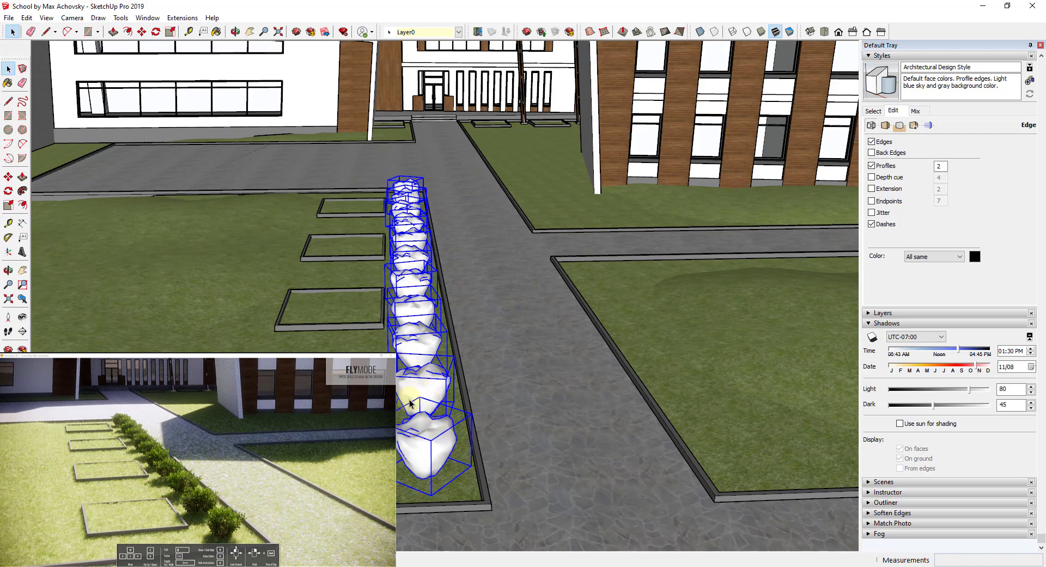
Reselect the bushes and randomly scale them between .9 and 1.1 and rotate them between 0 and 360.
right_click_drag(218, 461, 252, 482)
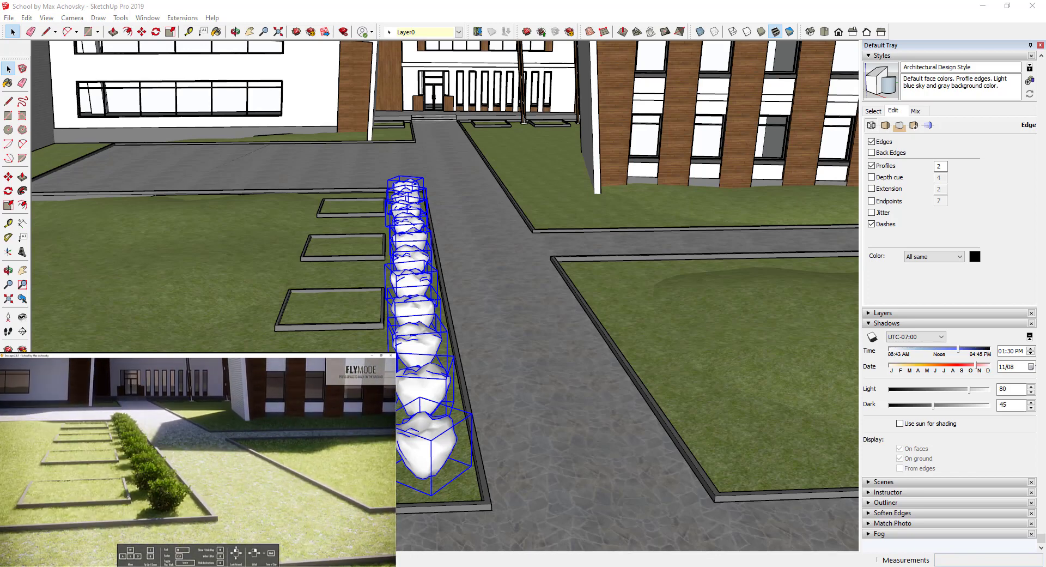
left_click(561, 345)
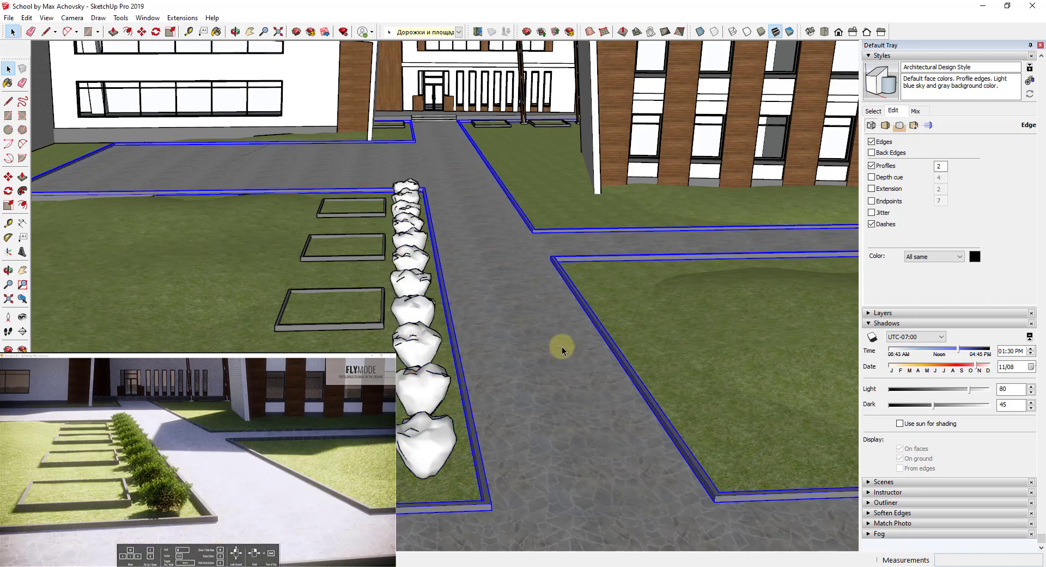
left_click_drag(358, 161, 444, 429)
left_click_drag(364, 252, 475, 495)
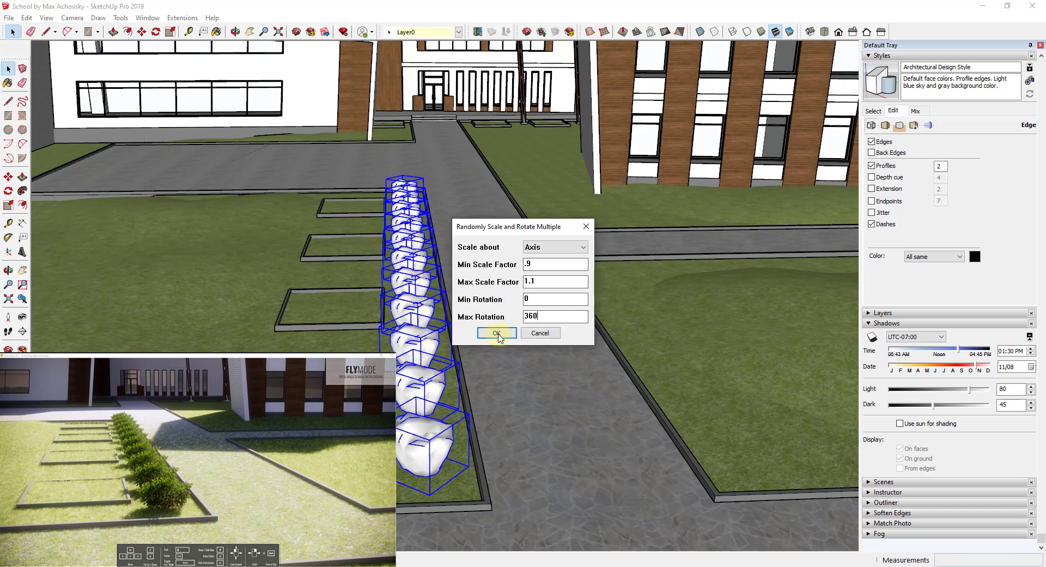
left_click(497, 333)
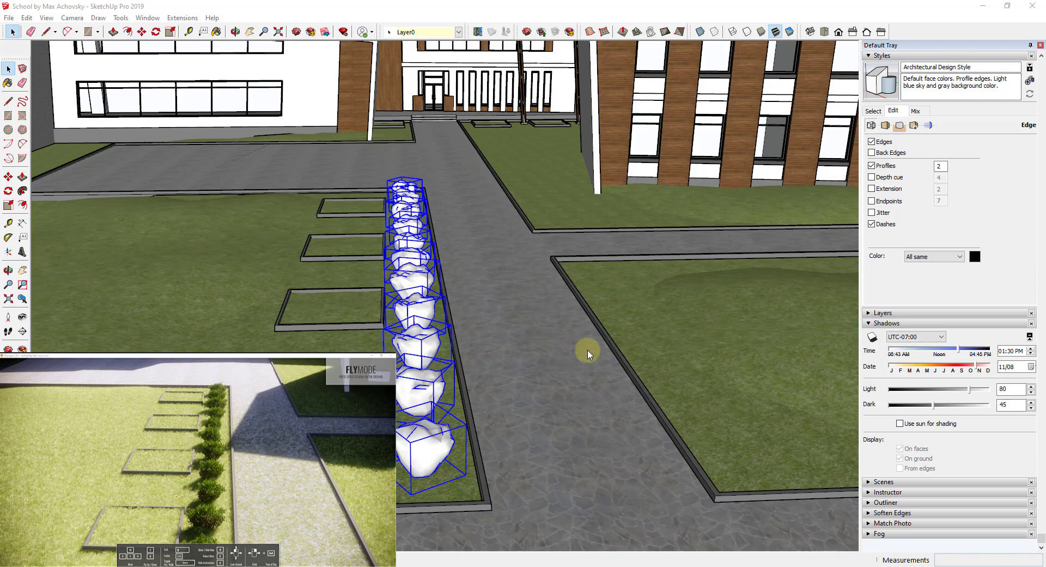
Open the Enscape Asset Library and pick the Elm 4 tree from the vegetation items.
scroll(615, 364, "down", 2)
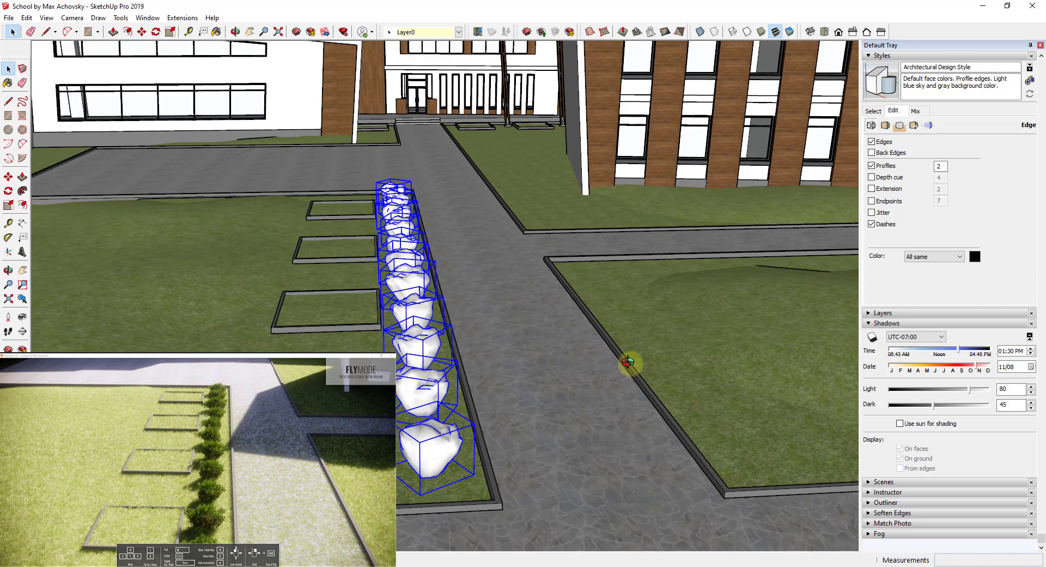
middle_click_drag(629, 364, 652, 334)
left_click(627, 566)
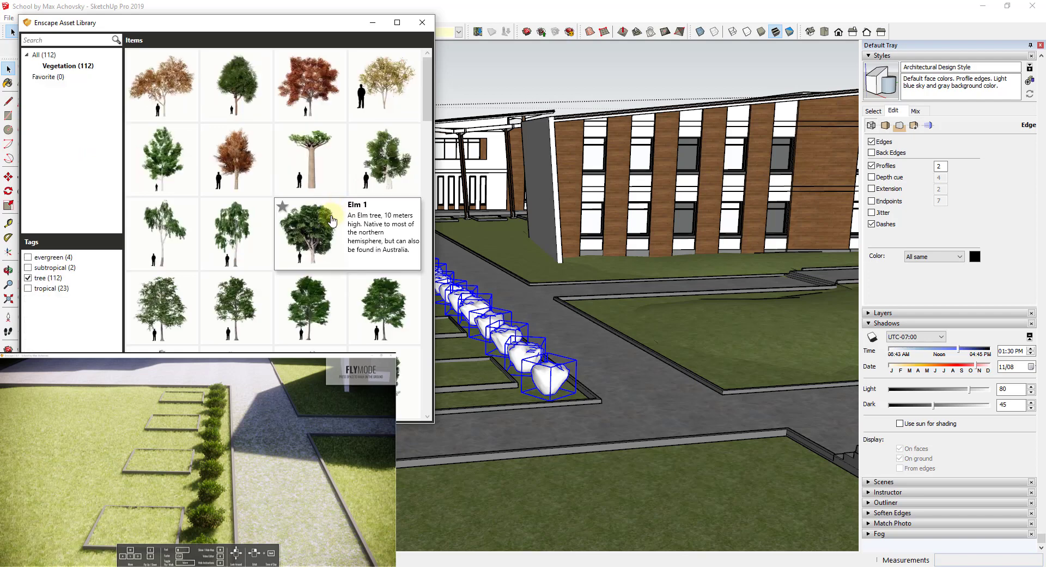
scroll(285, 222, "down", 3)
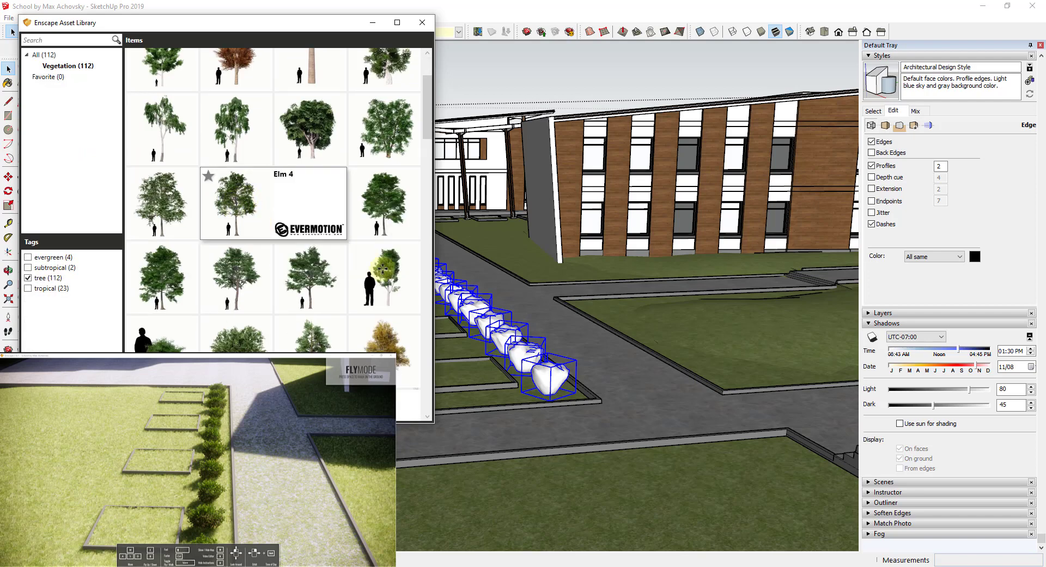
left_click(382, 269)
Place several Elm 4 trees in the lawn beds beside the bush row and along the lawn across the path.
scroll(375, 276, "up", 5)
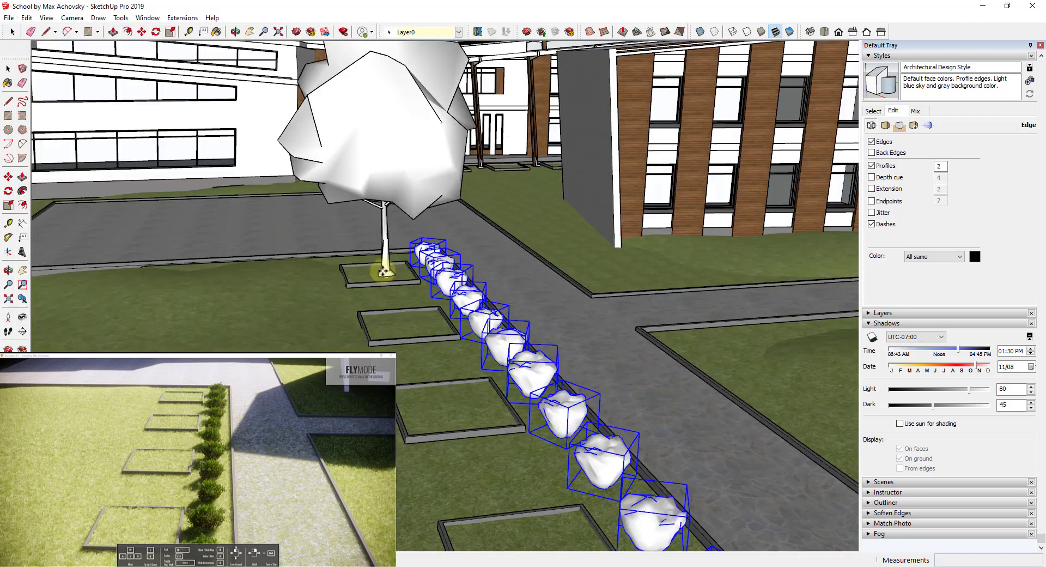
left_click(374, 277)
scroll(374, 277, "down", 2)
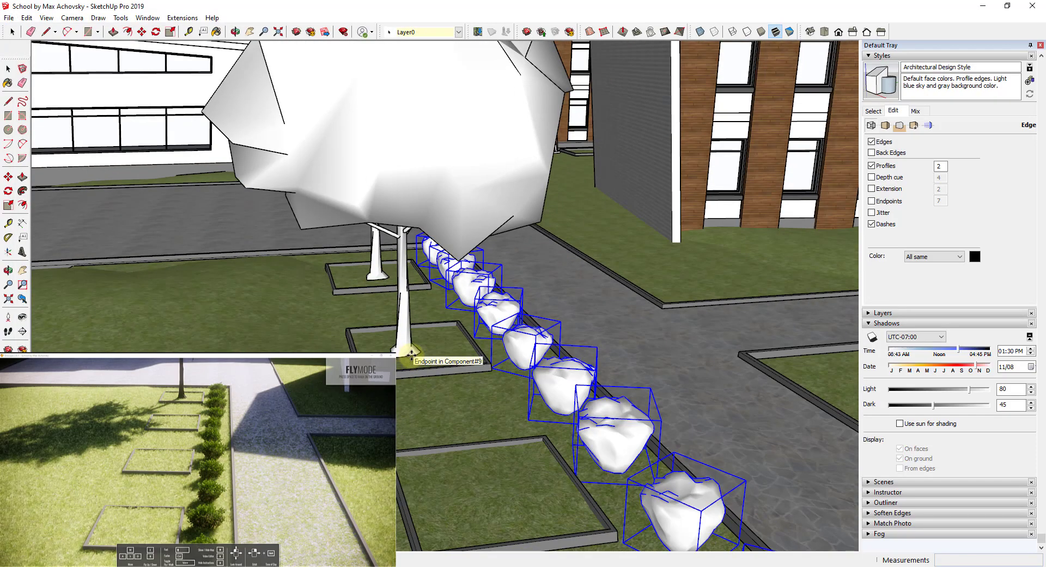
left_click(412, 351)
scroll(413, 350, "down", 3)
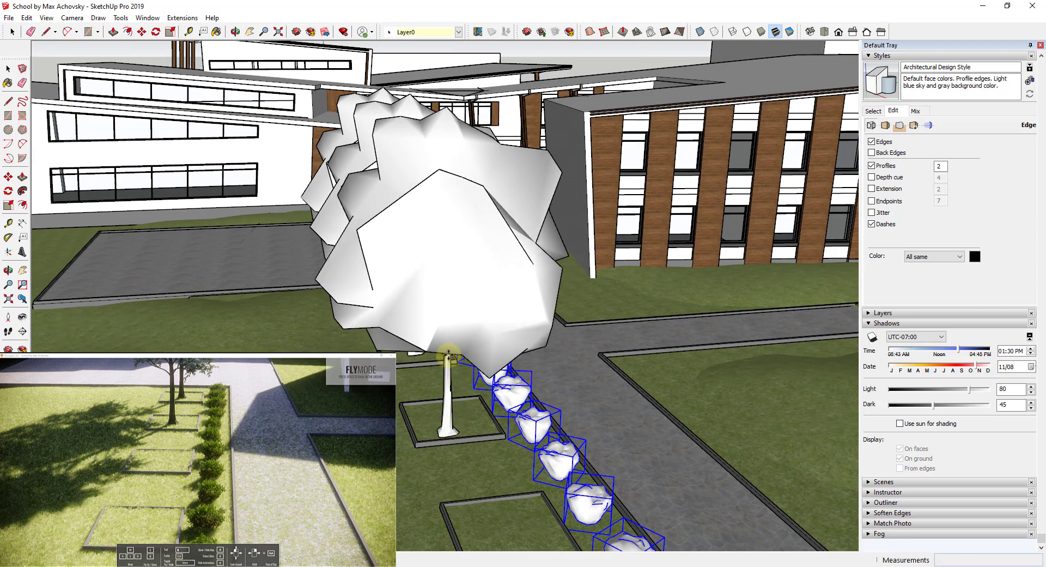
scroll(448, 354, "down", 6)
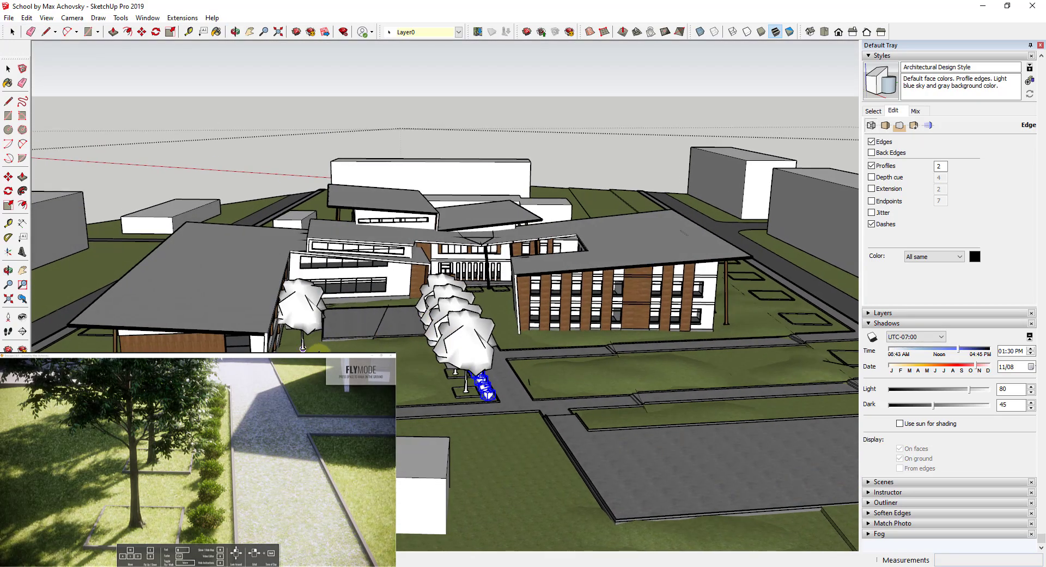
left_click(328, 350)
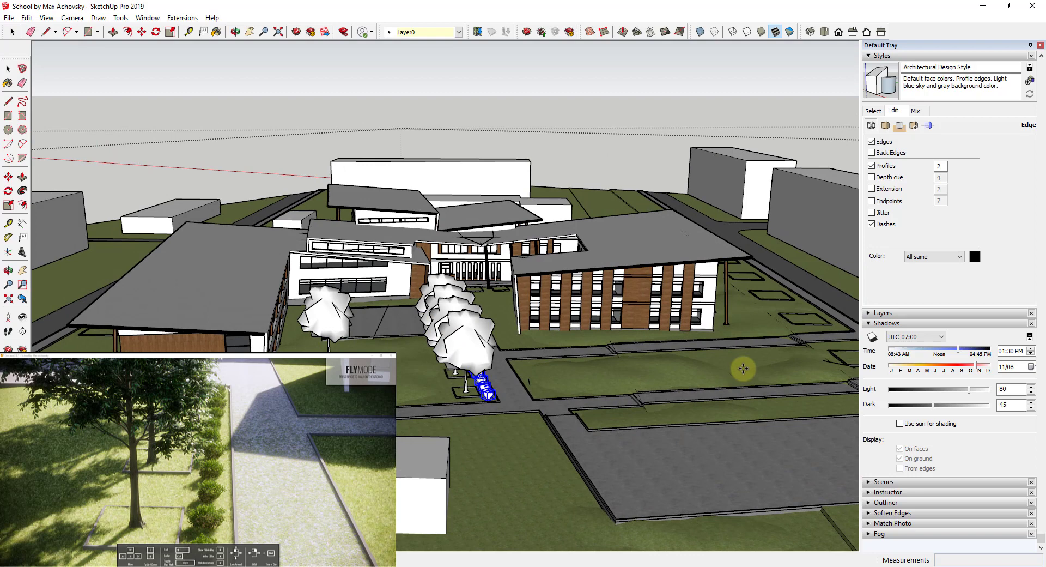
left_click(762, 368)
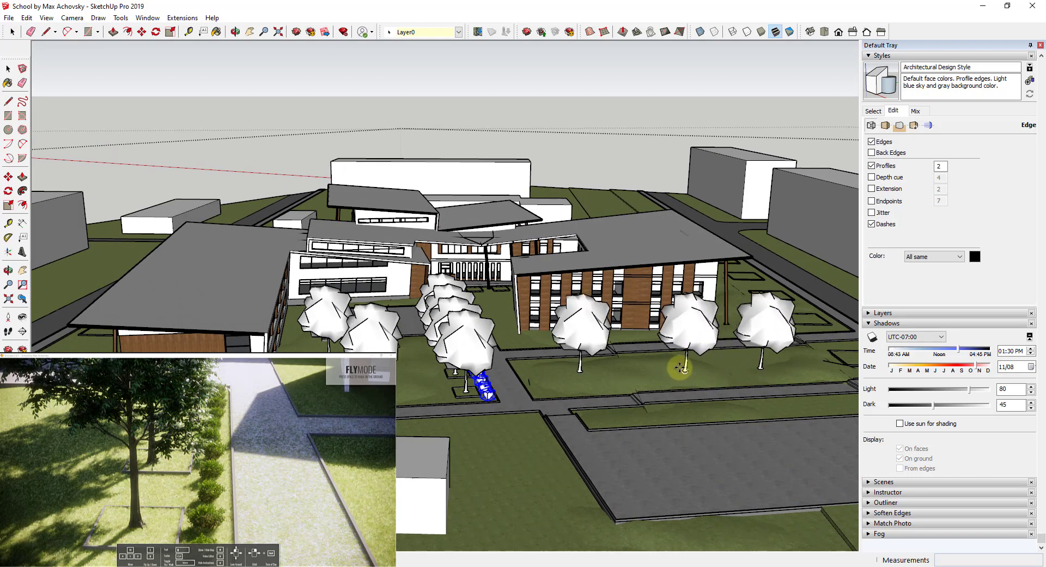
left_click(681, 369)
Fly through the Enscape render to review the newly placed trees, then return to SketchUp.
middle_click_drag(633, 404, 553, 420)
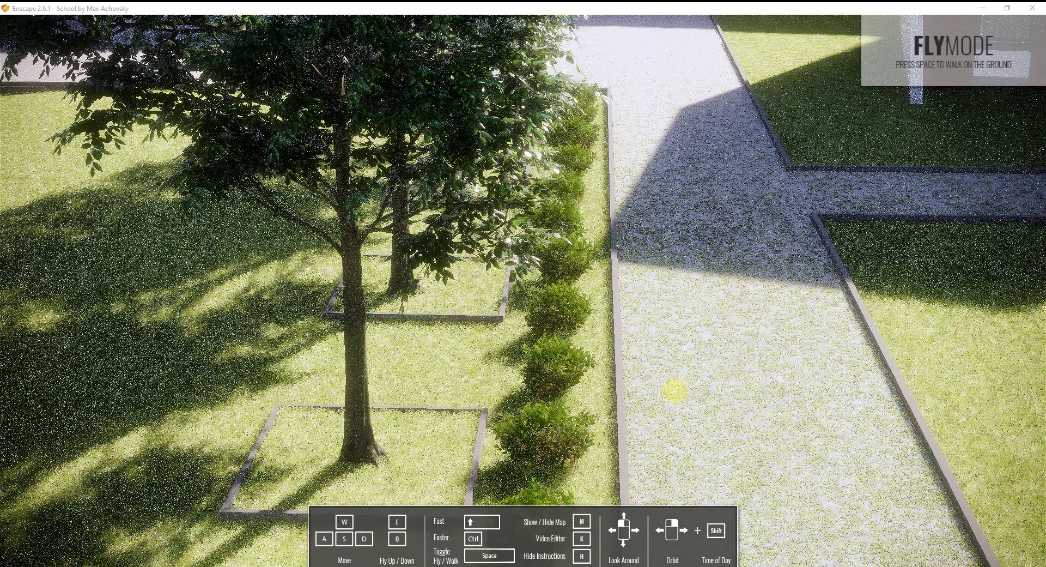
key("s")
right_click_drag(676, 392, 673, 392)
key("s")
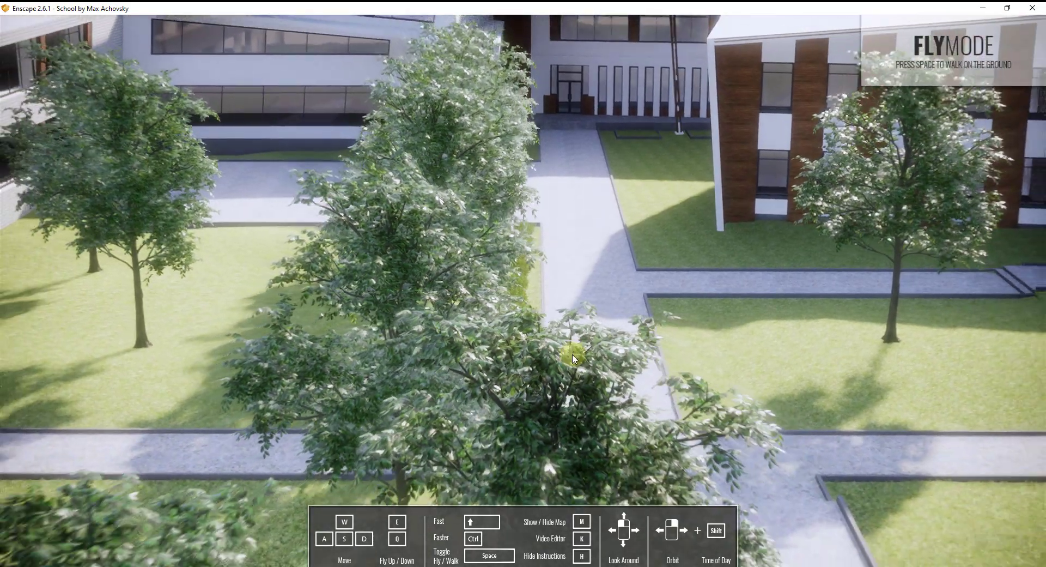
left_click_drag(571, 356, 571, 355)
key("a")
left_click(365, 264)
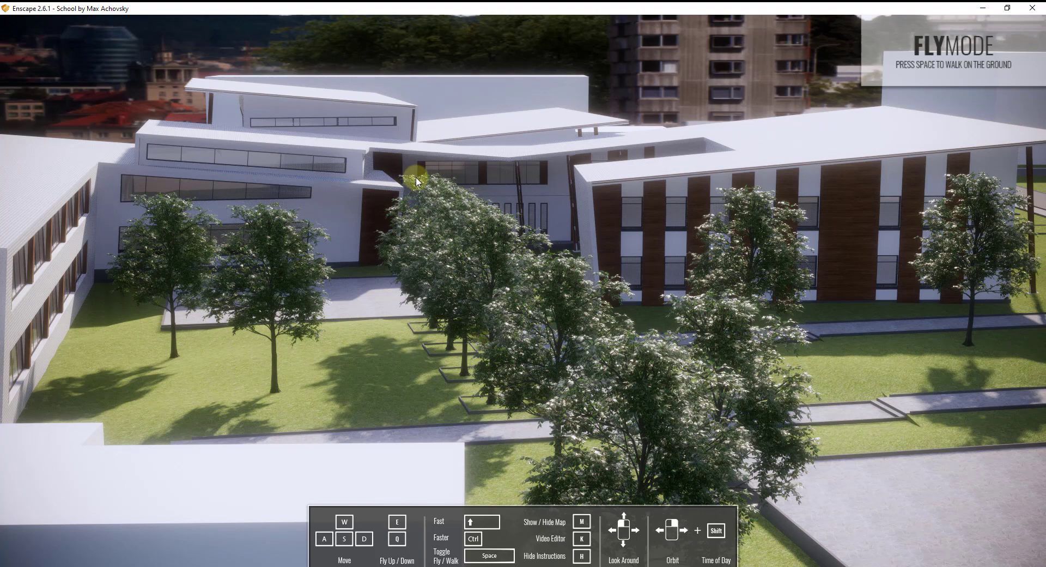
left_click_drag(675, 335, 745, 346)
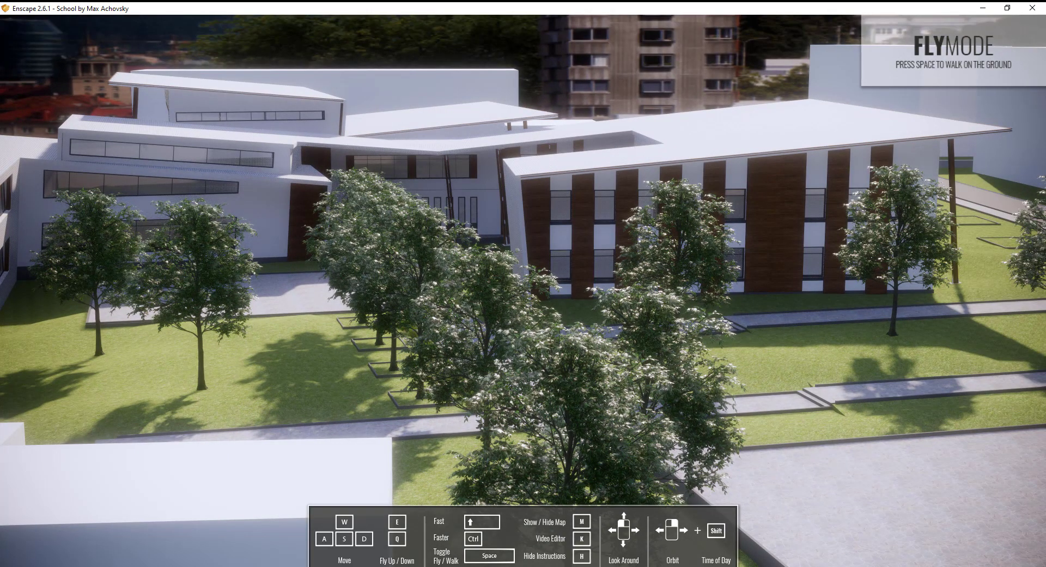
key("alt+Tab")
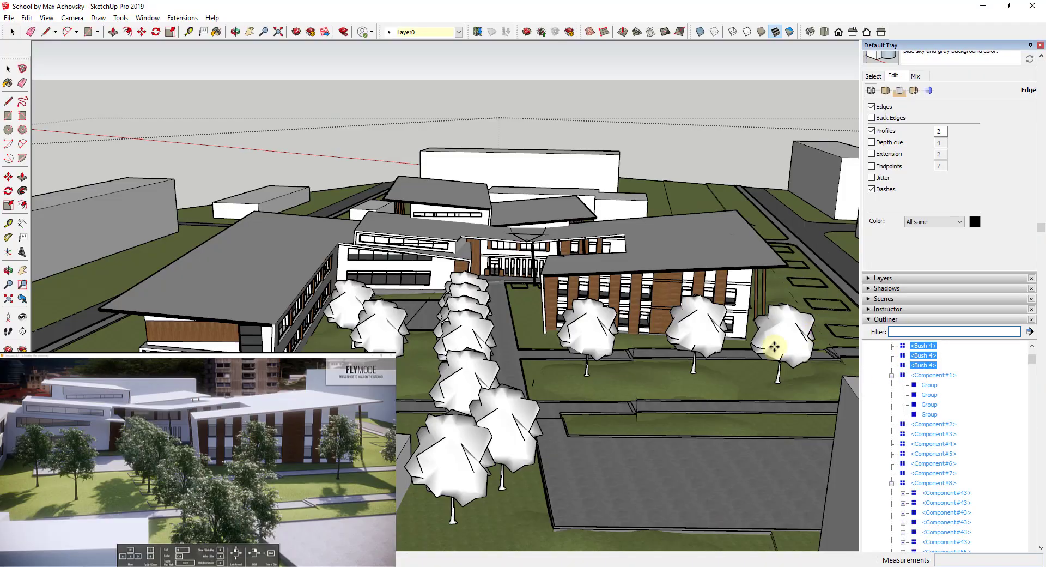
Select all Elm 4 trees and randomly scale them between .8 and 1.2 and rotate them between 0 and 360.
left_click(780, 338)
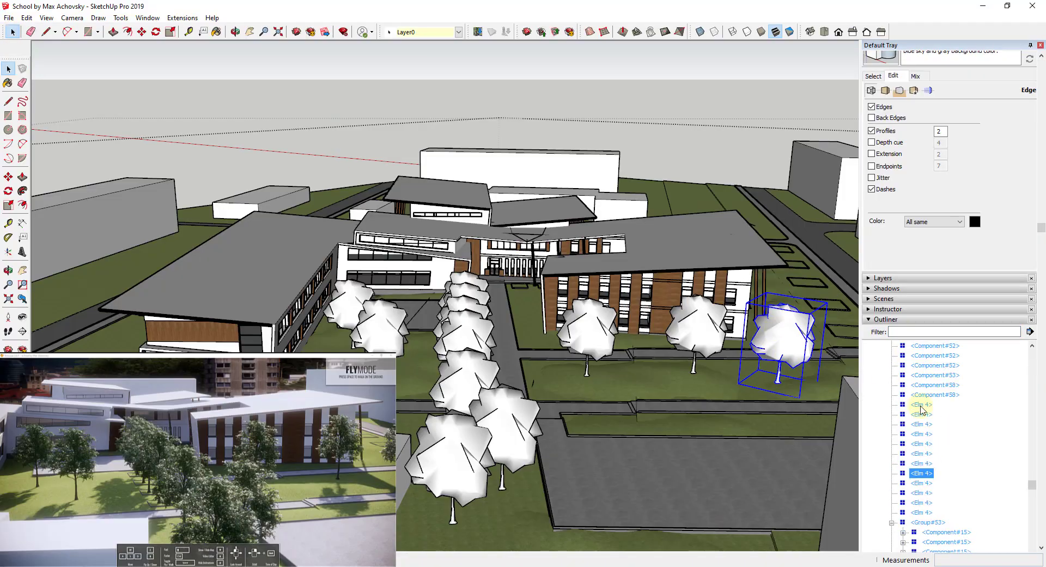
left_click(923, 405)
left_click(918, 514, "shift")
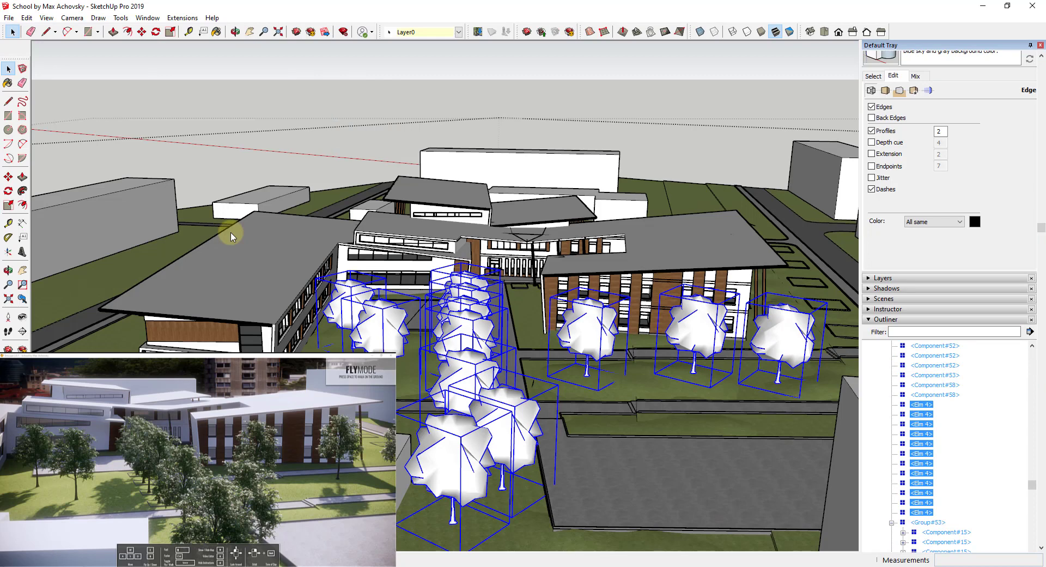
left_click(182, 18)
mouse_move(225, 227)
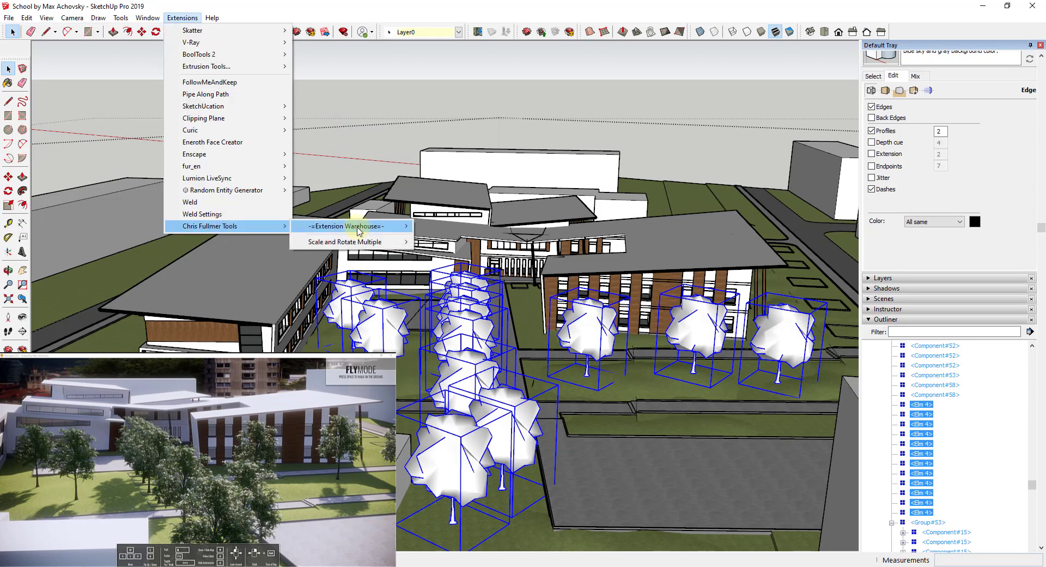
mouse_move(375, 243)
left_click(488, 255)
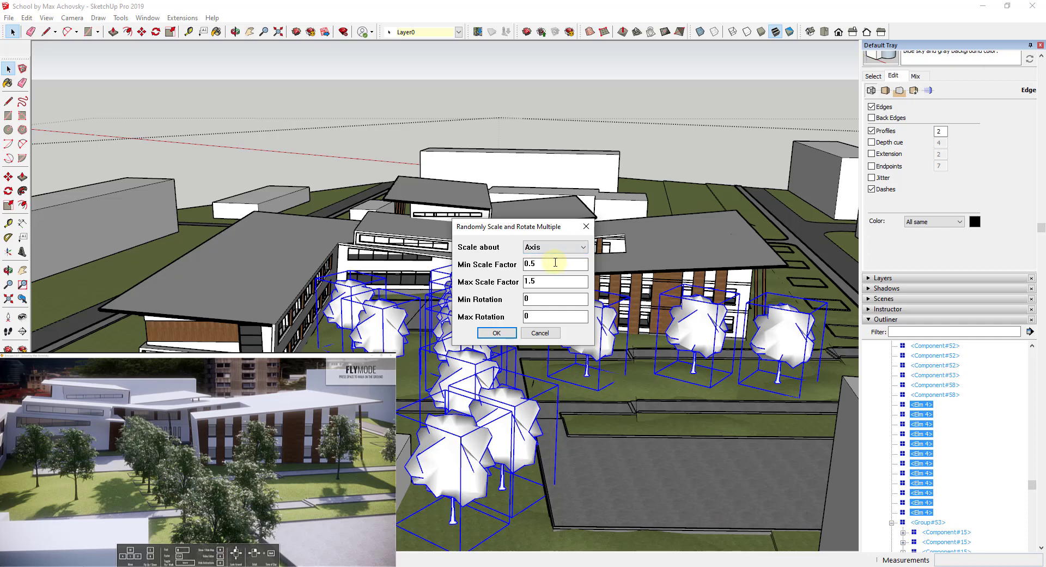
double_click(555, 263)
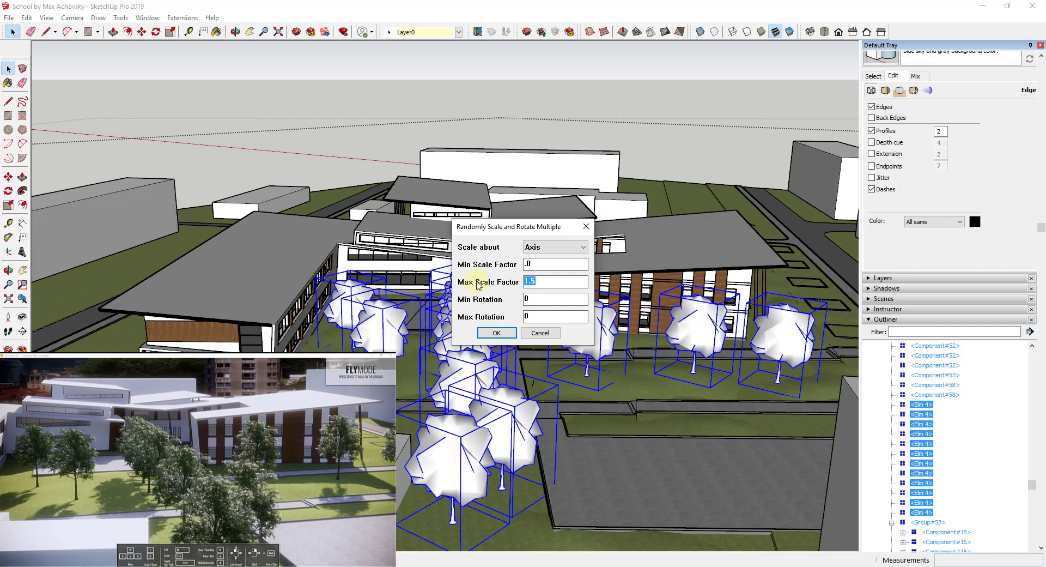
type("1.2")
key("Tab")
key("Tab")
type("360")
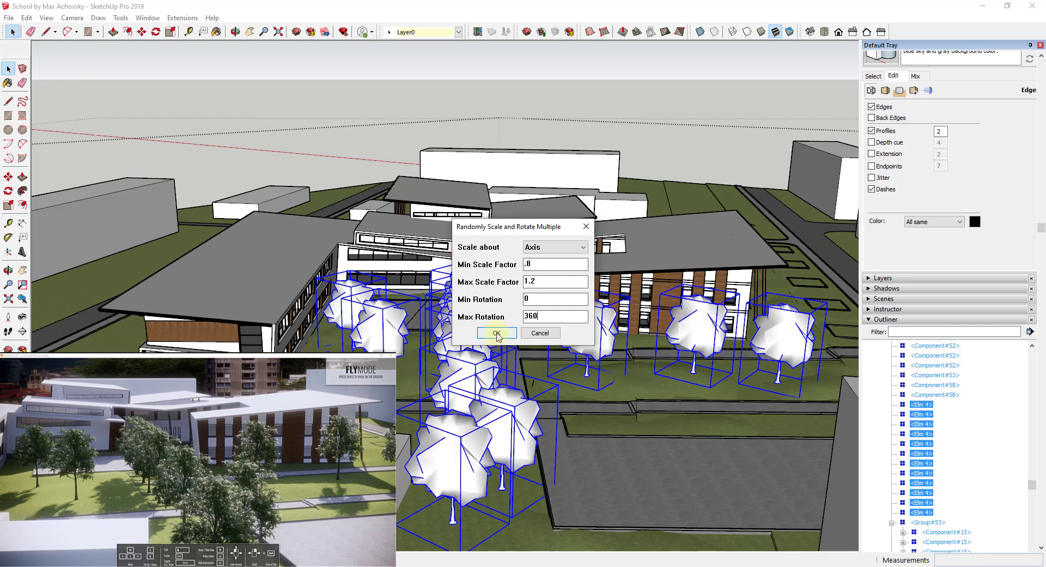
left_click(496, 333)
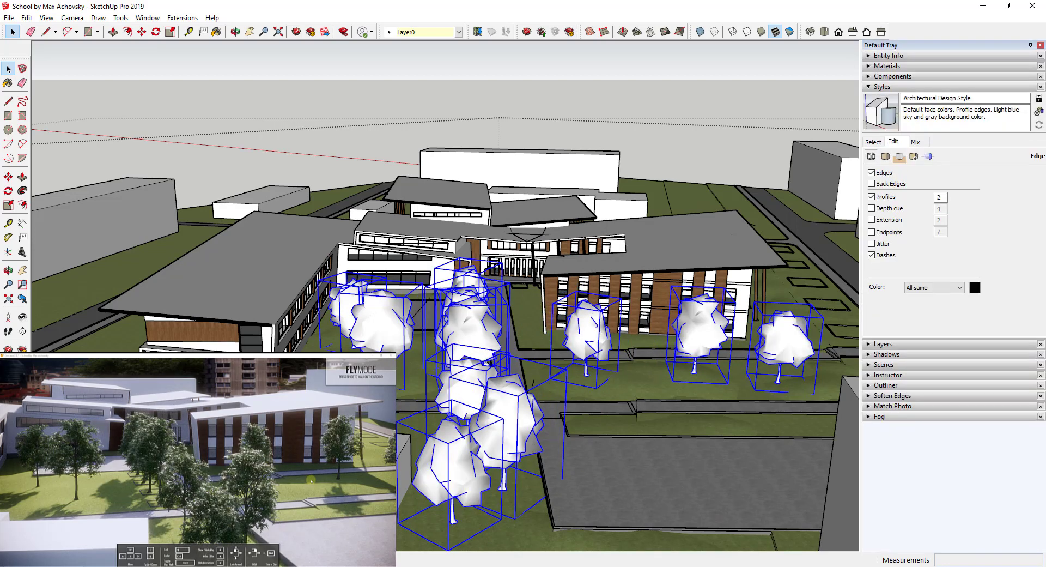
Fly around the Enscape live view to examine the randomized trees.
left_click_drag(311, 477, 291, 479)
key("q")
key("d")
key("d")
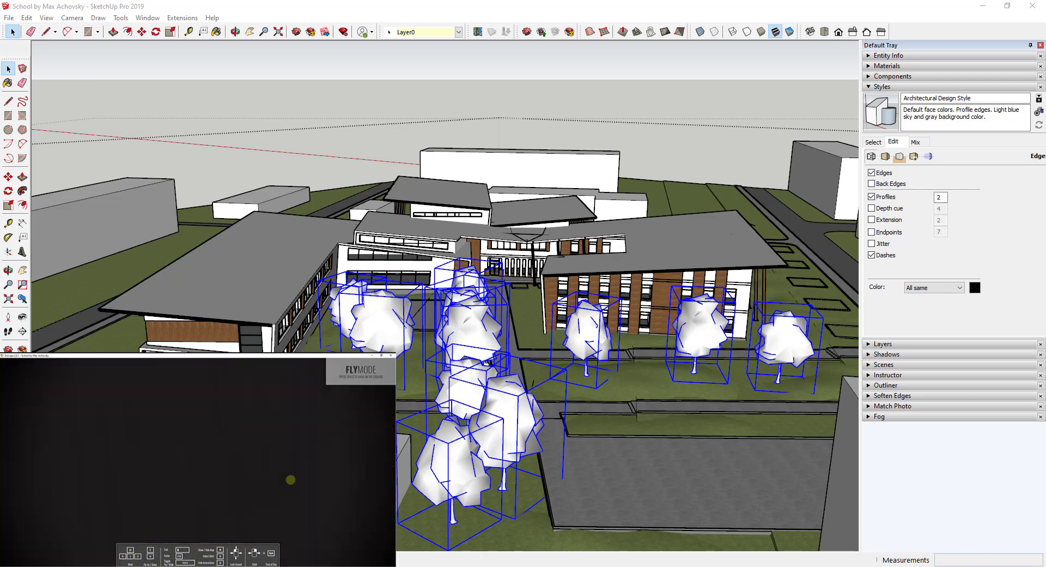
key("d")
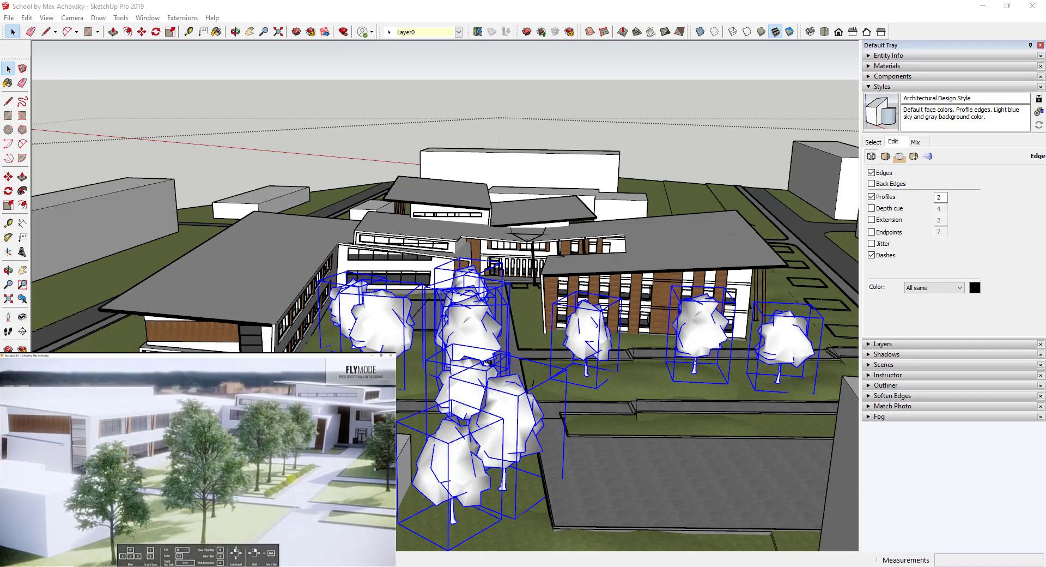
key("d")
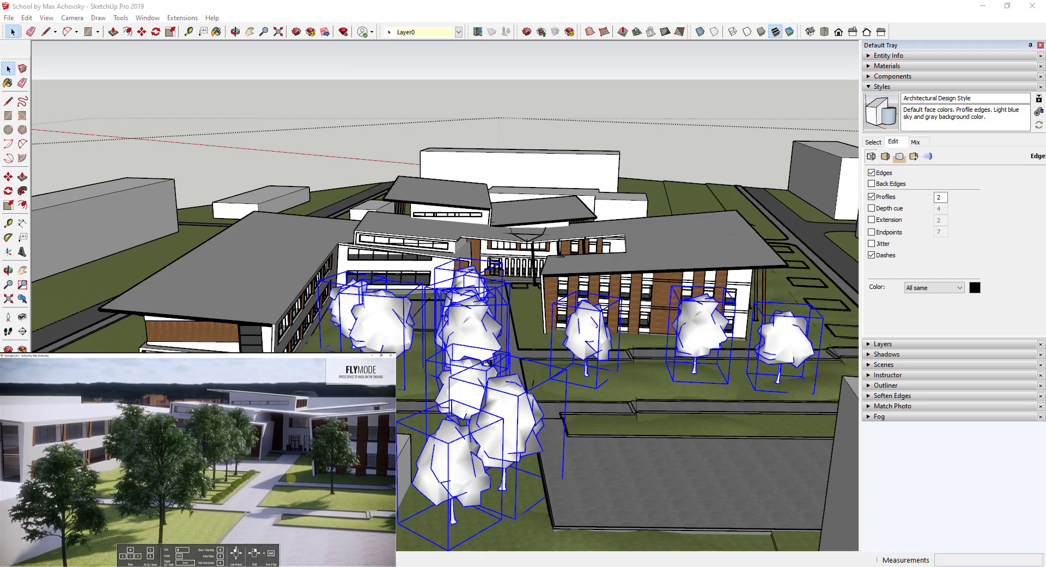
key("q")
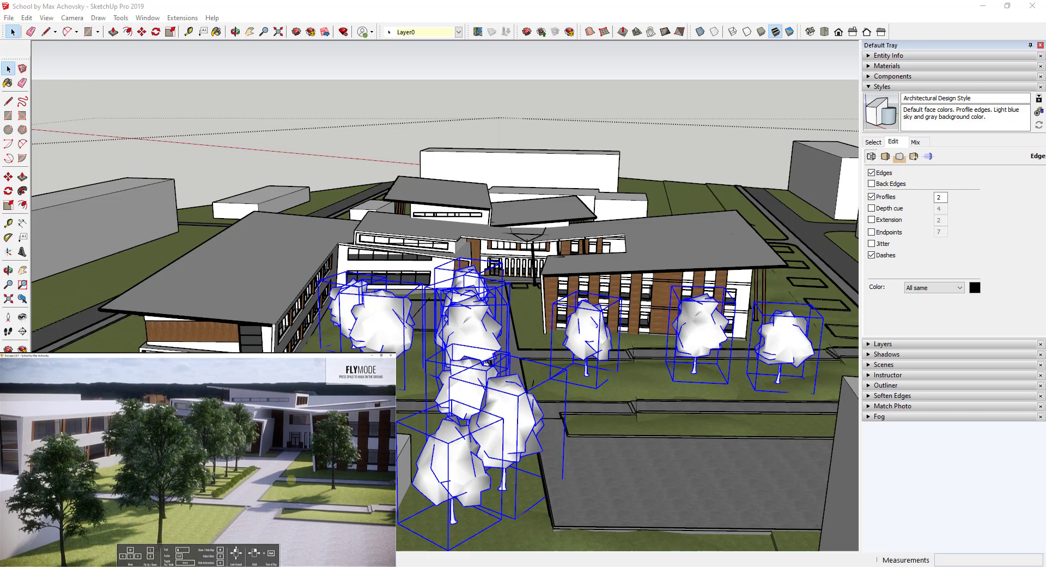
right_click_drag(292, 480, 292, 479)
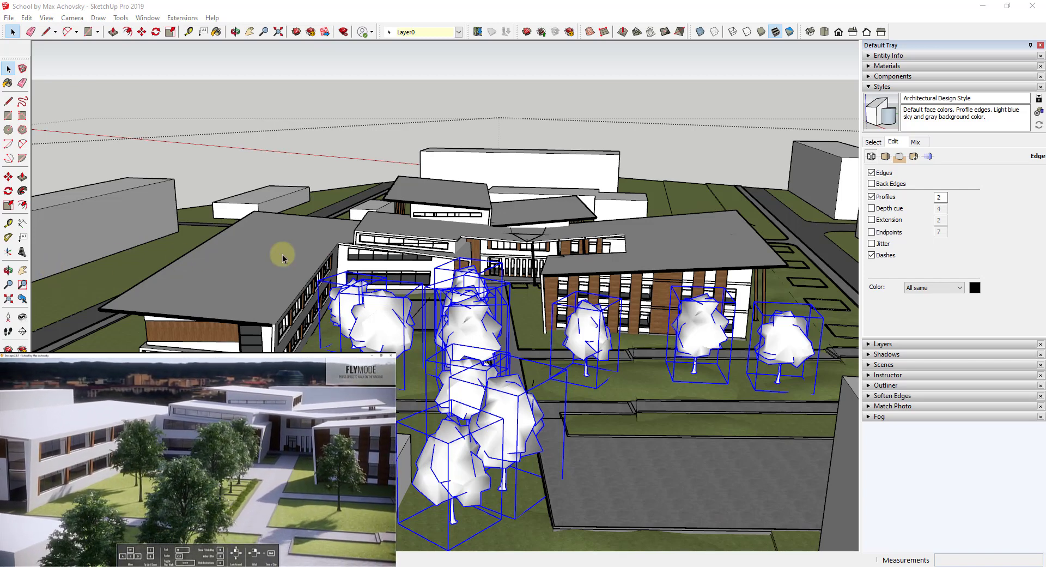